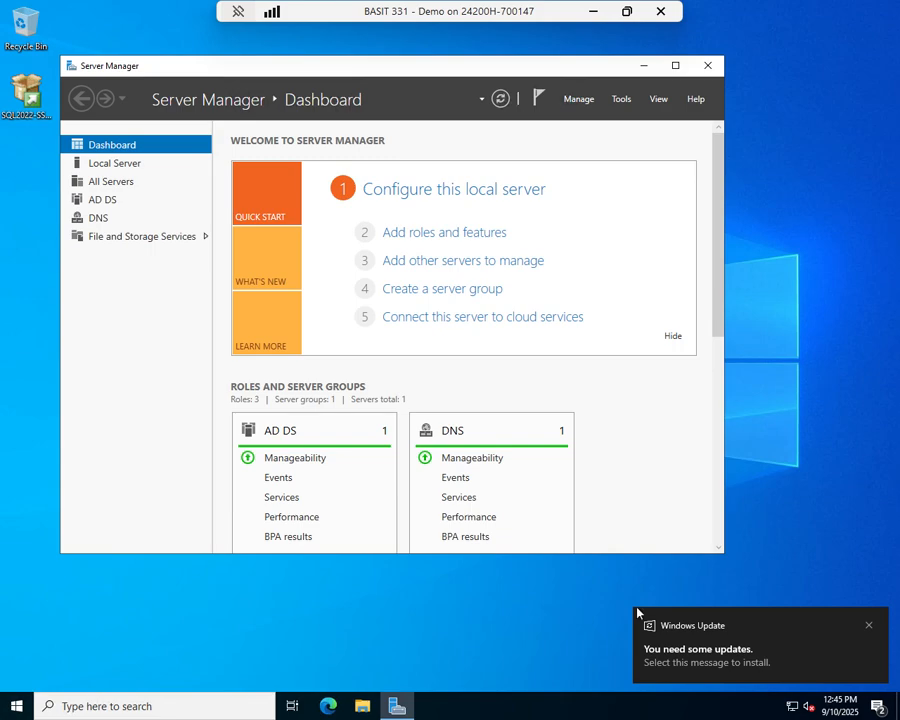
- Open the Internet Protocol Version 4 (TCP/IPv4) properties of the local server's Ethernet adapter to check its IP and DNS settings
left_click(870, 628)
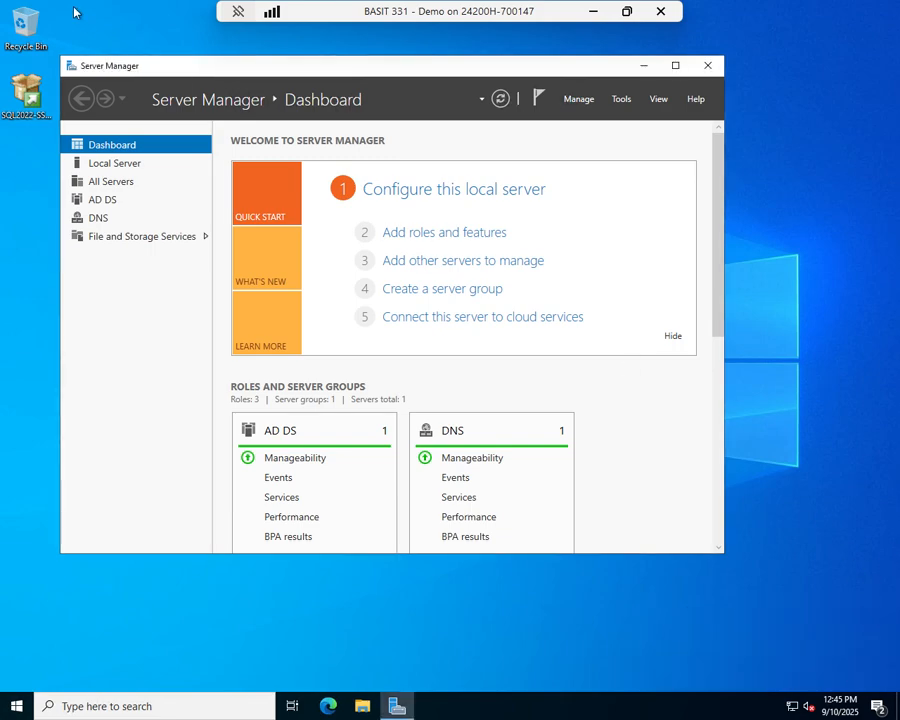
left_click_drag(250, 68, 335, 89)
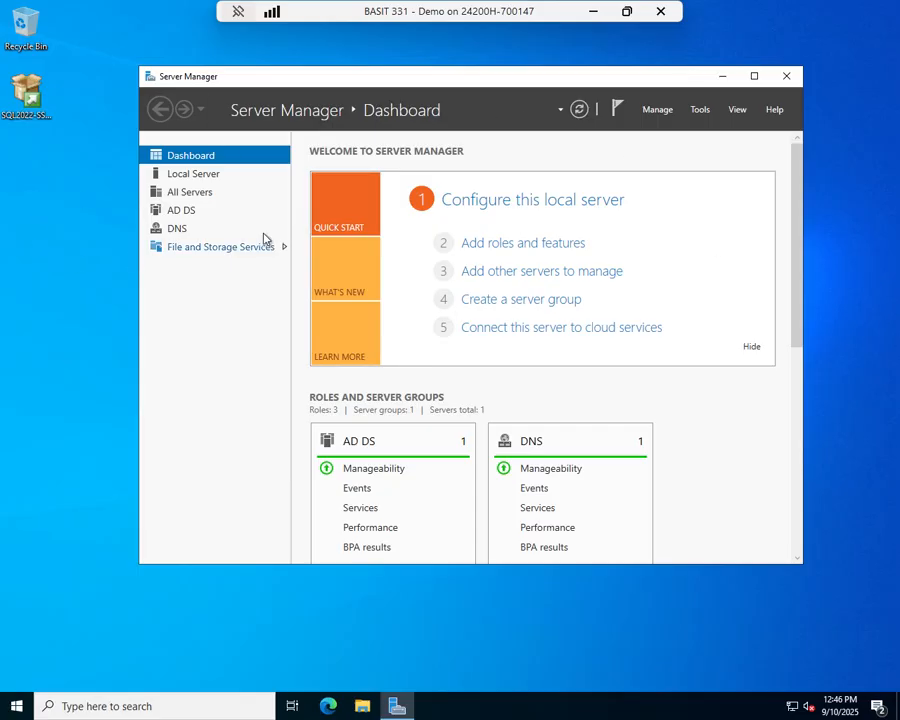
left_click(491, 200)
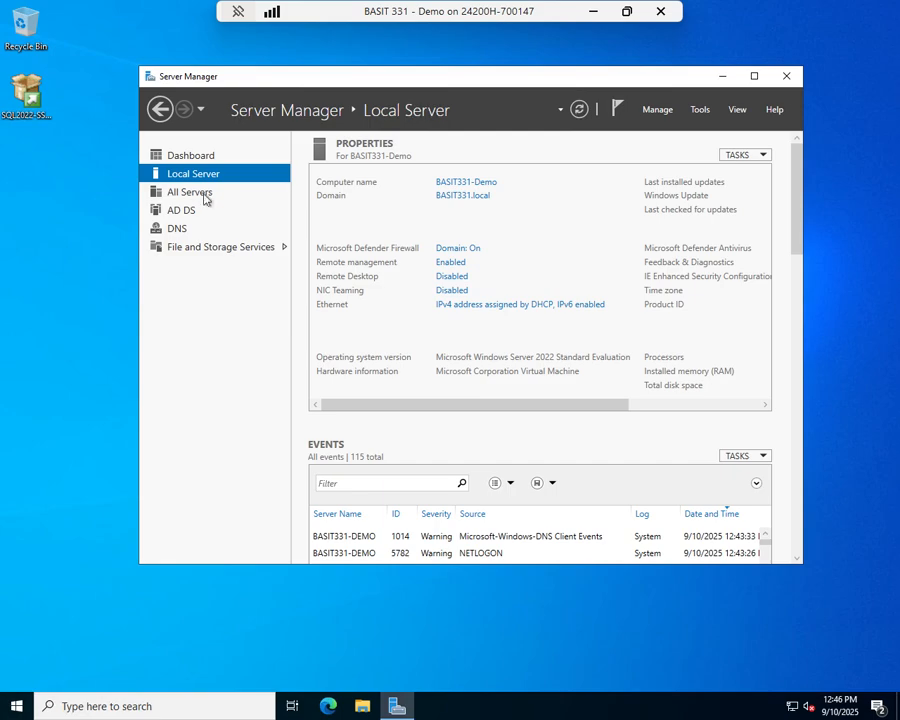
left_click(506, 313)
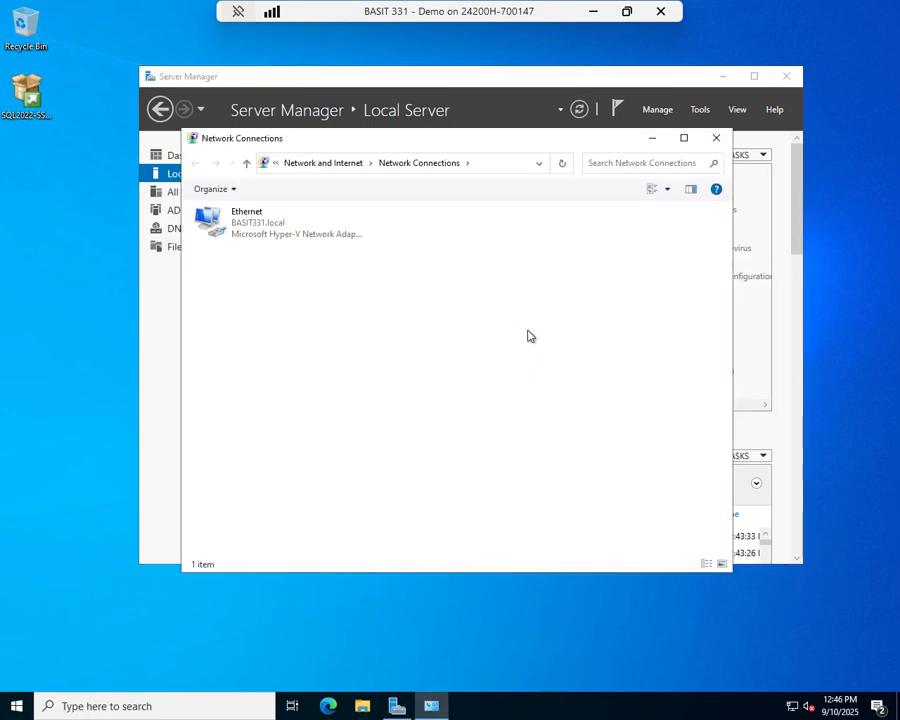
right_click(268, 235)
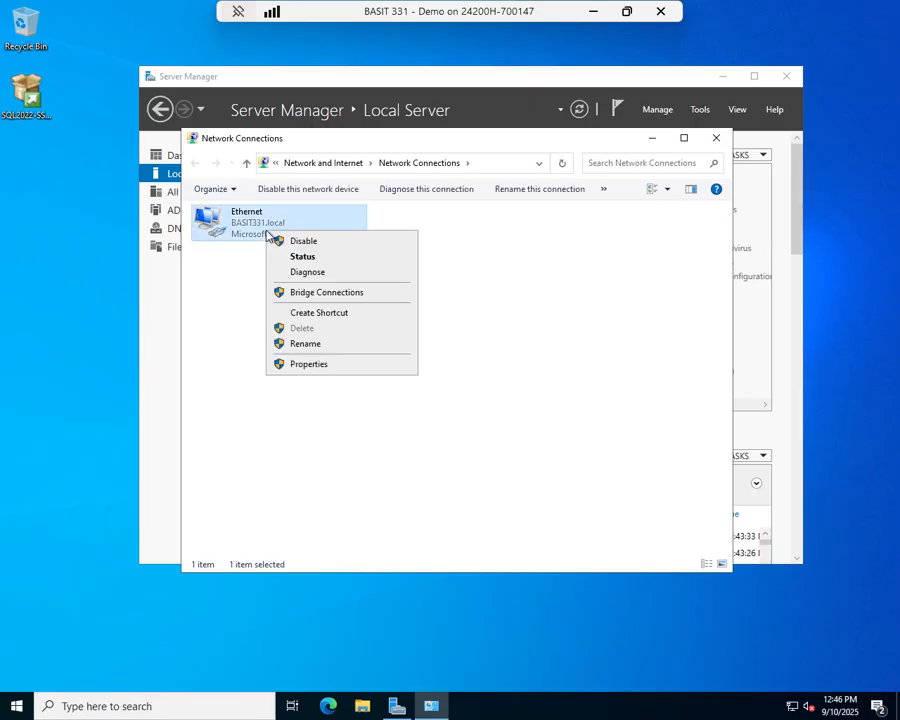
left_click(310, 364)
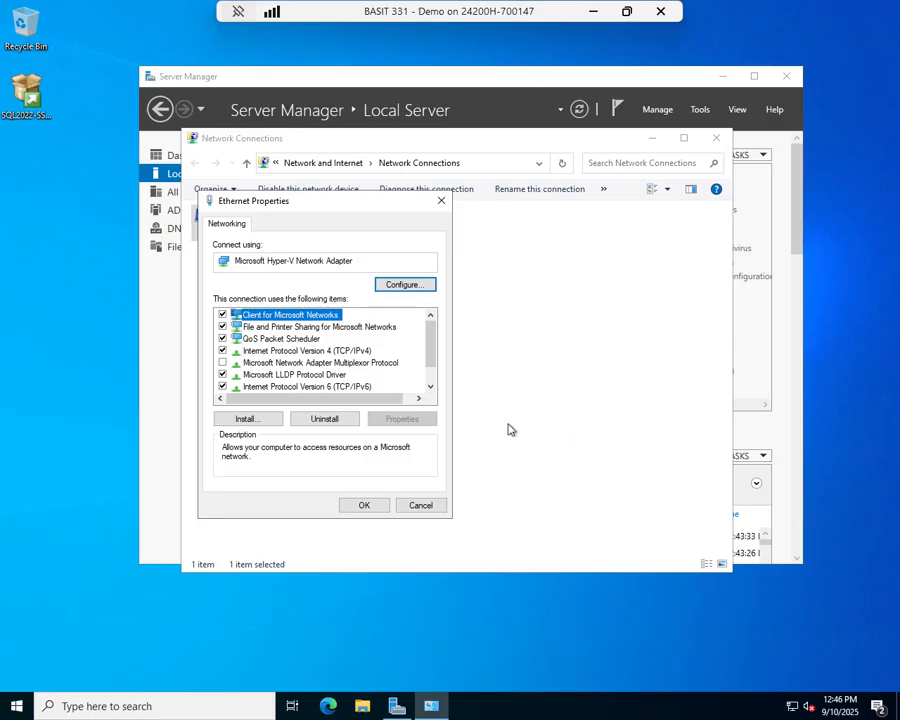
left_click(352, 351)
left_click(402, 418)
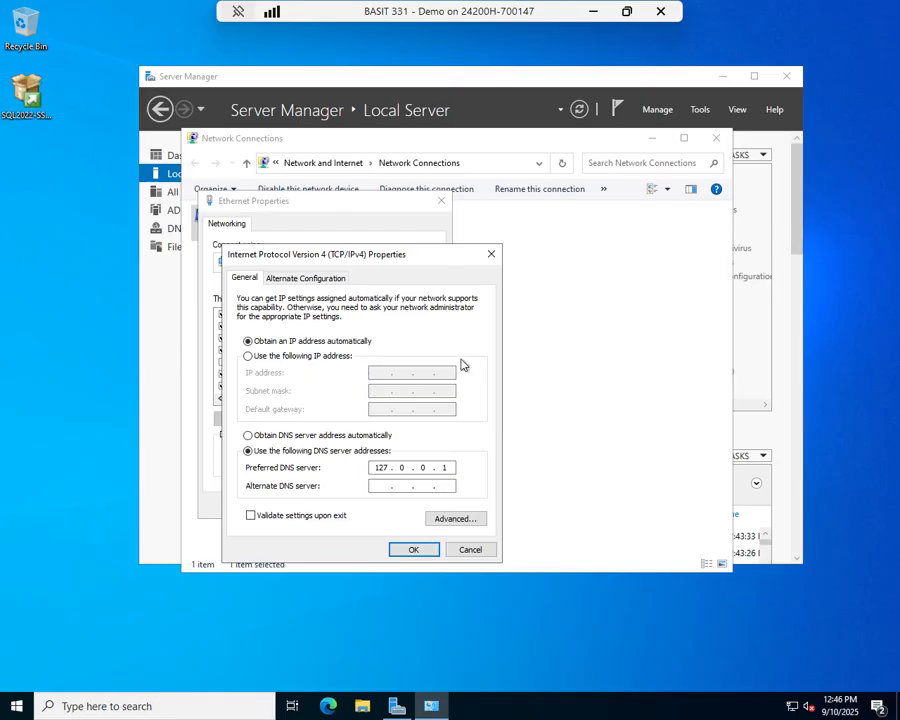
- Close the IPv4 and Ethernet property dialogs, along with the Network Connections and Server Manager windows
left_click(414, 550)
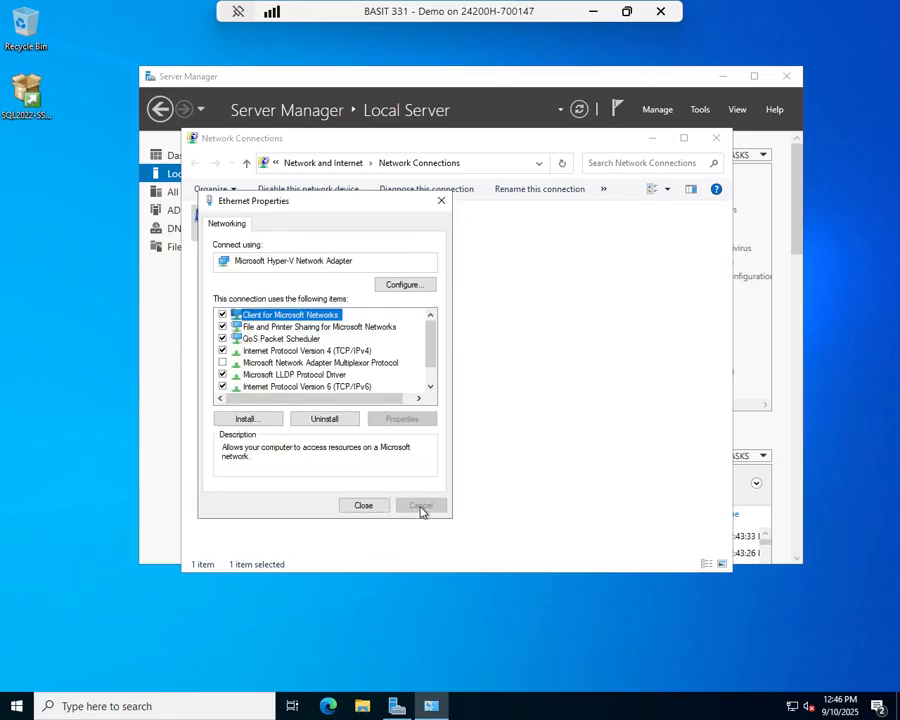
left_click(363, 505)
left_click(716, 138)
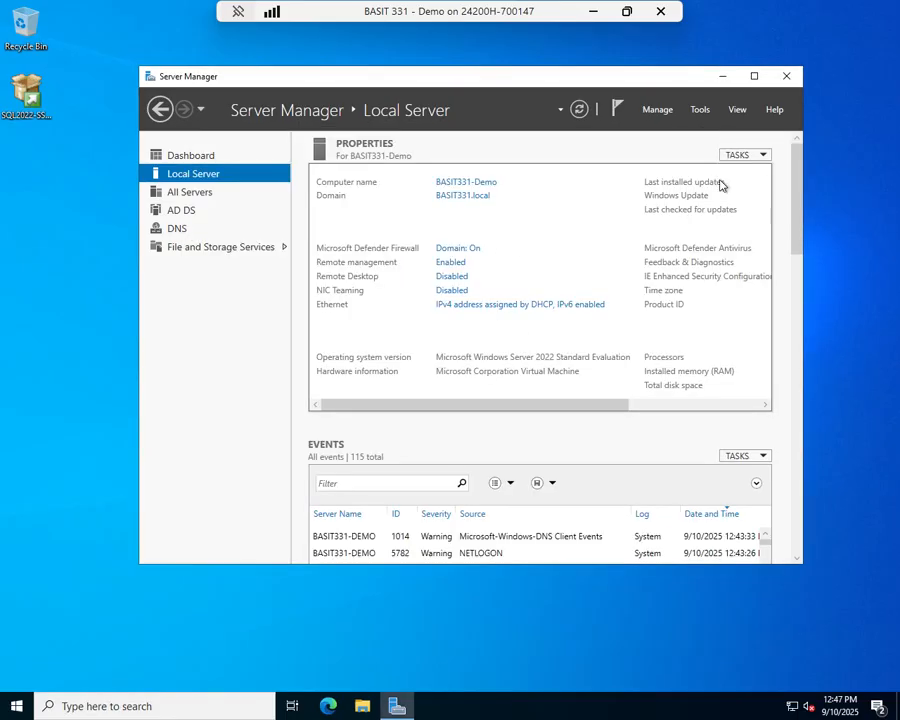
left_click(789, 81)
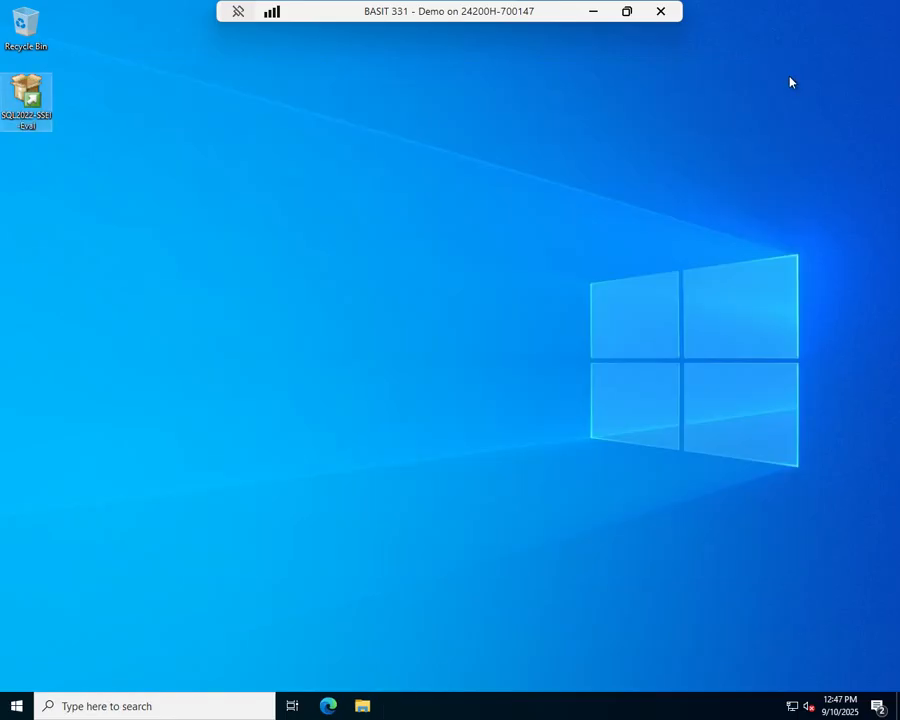
- Launch the SQL Server 2022 Evaluation installer from the desktop and start a Custom installation with media location C:\SQL2022
double_click(31, 102)
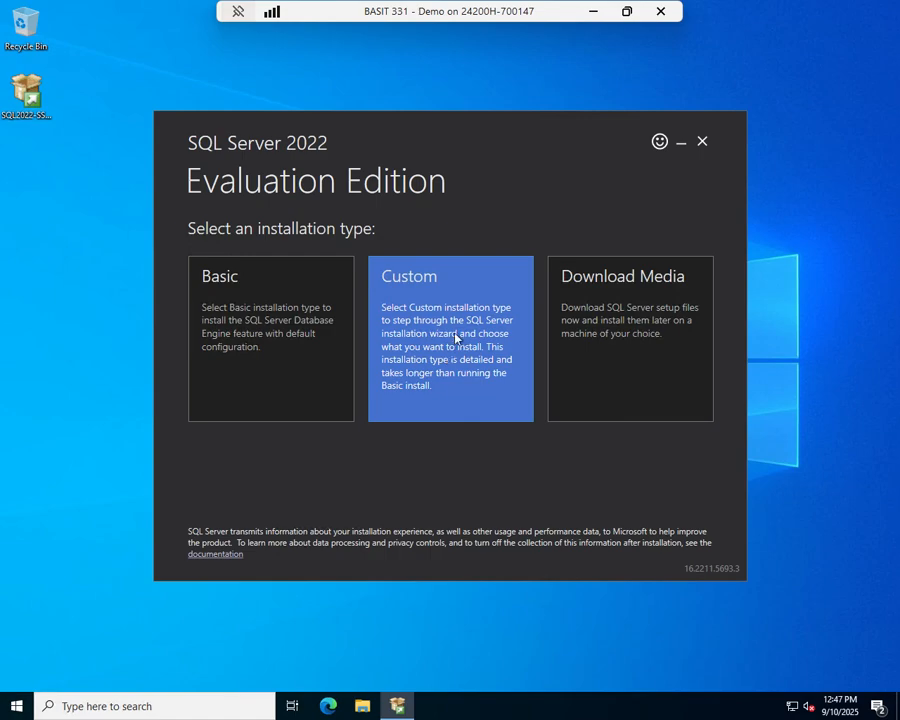
left_click(419, 357)
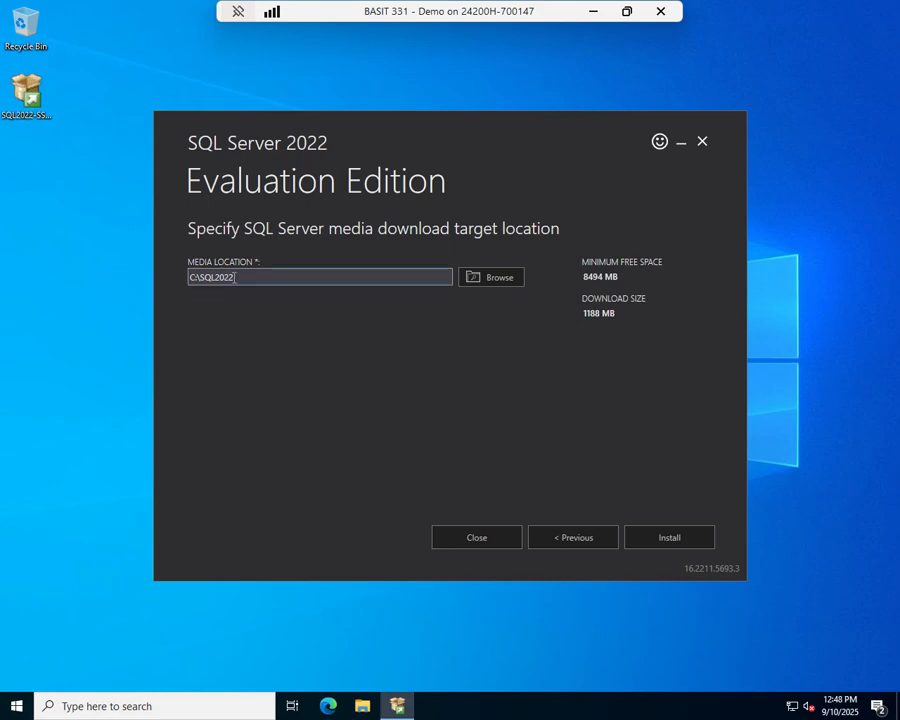
left_click(673, 537)
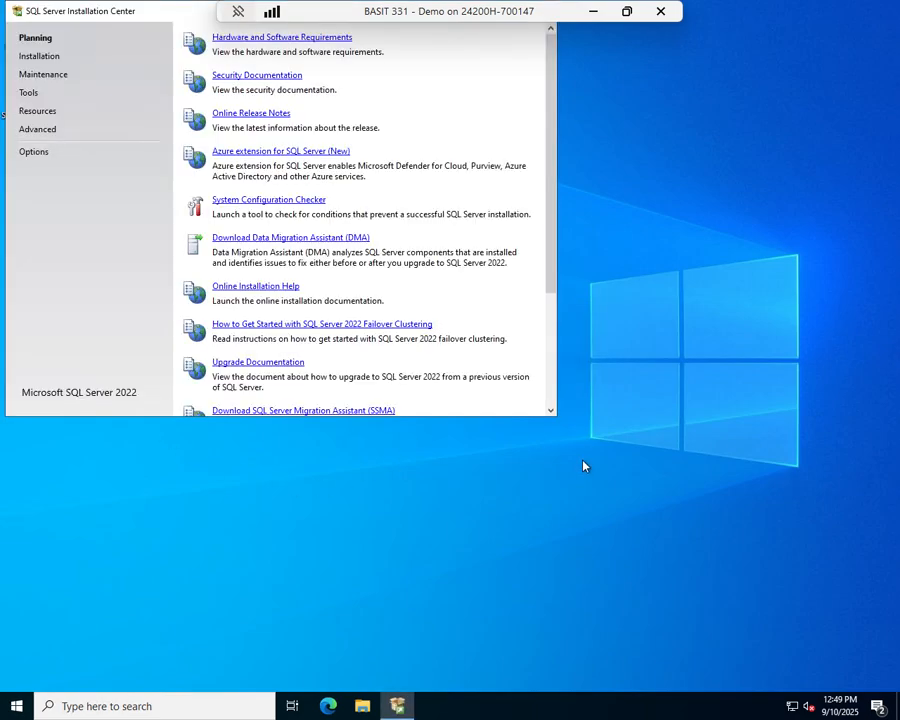
- Examine the Installation, Maintenance, Tools, Resources and Planning pages of the SQL Server Installation Center
left_click_drag(151, 14, 360, 156)
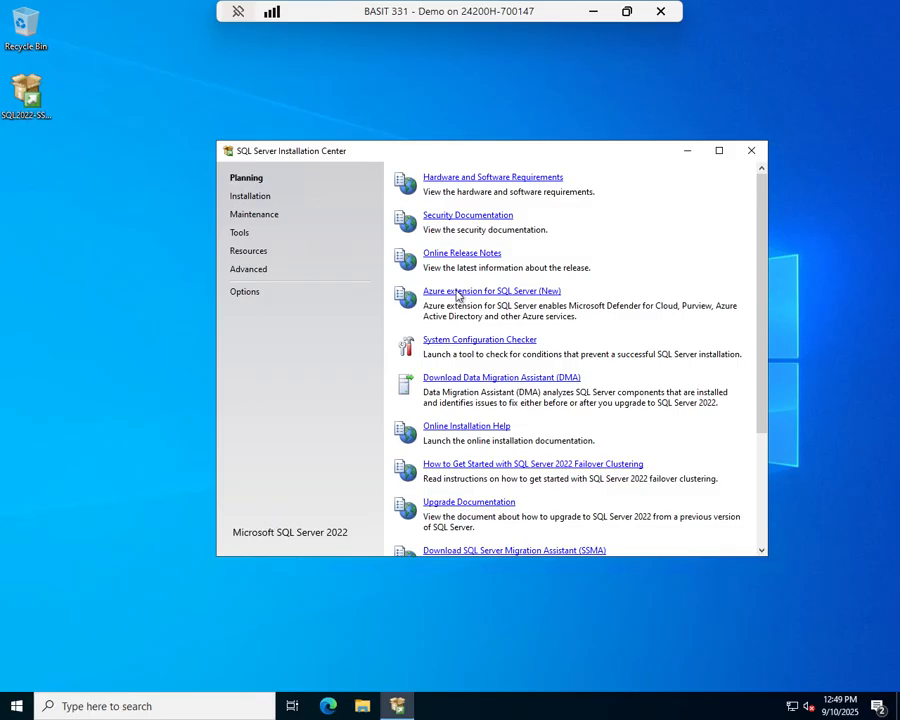
left_click(248, 196)
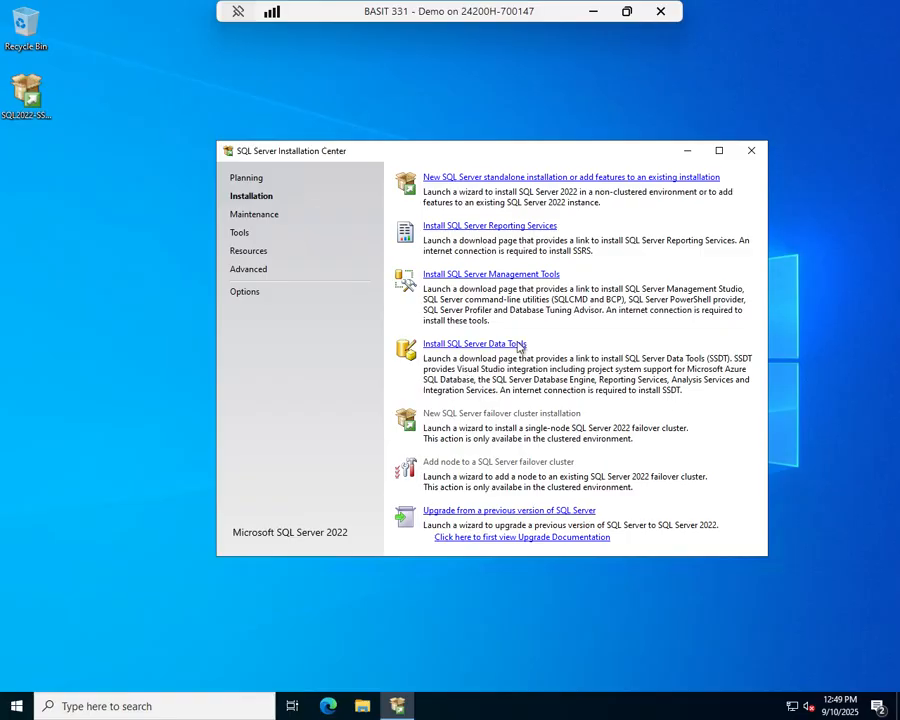
left_click(254, 214)
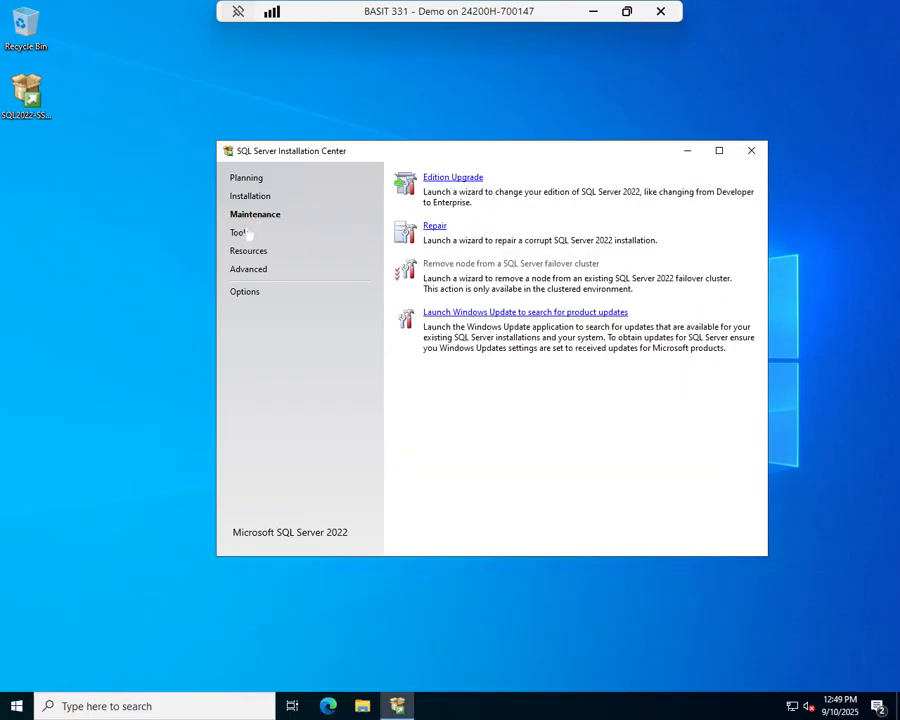
left_click(242, 232)
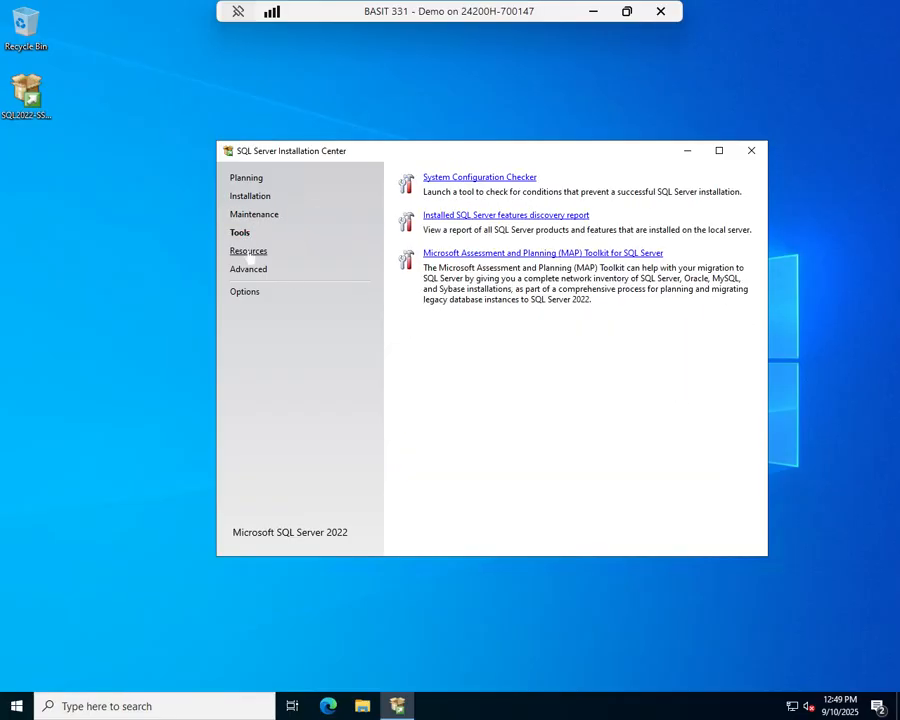
left_click(248, 251)
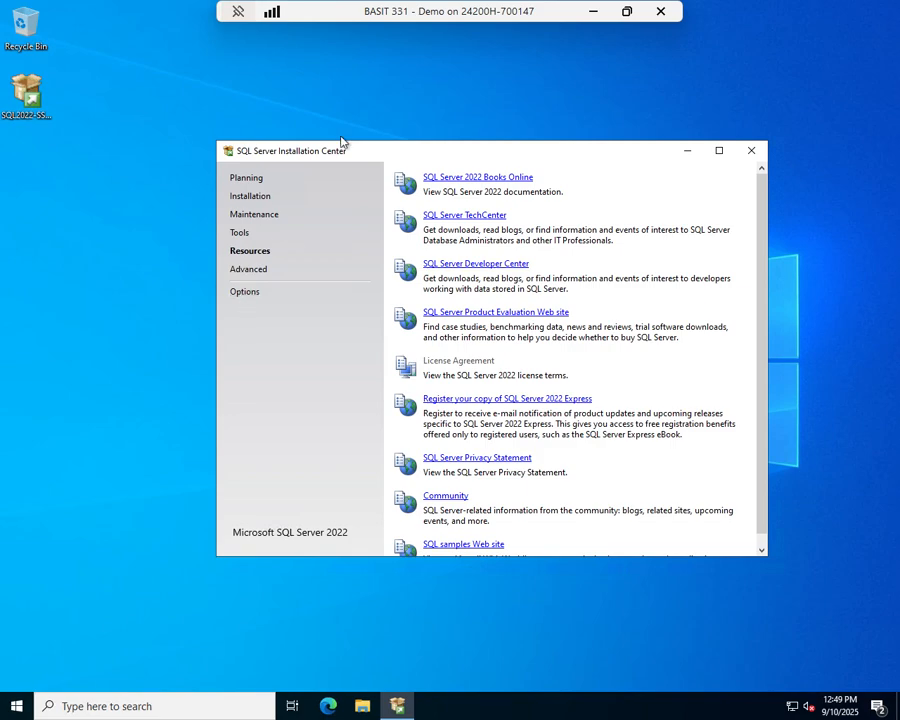
left_click(246, 178)
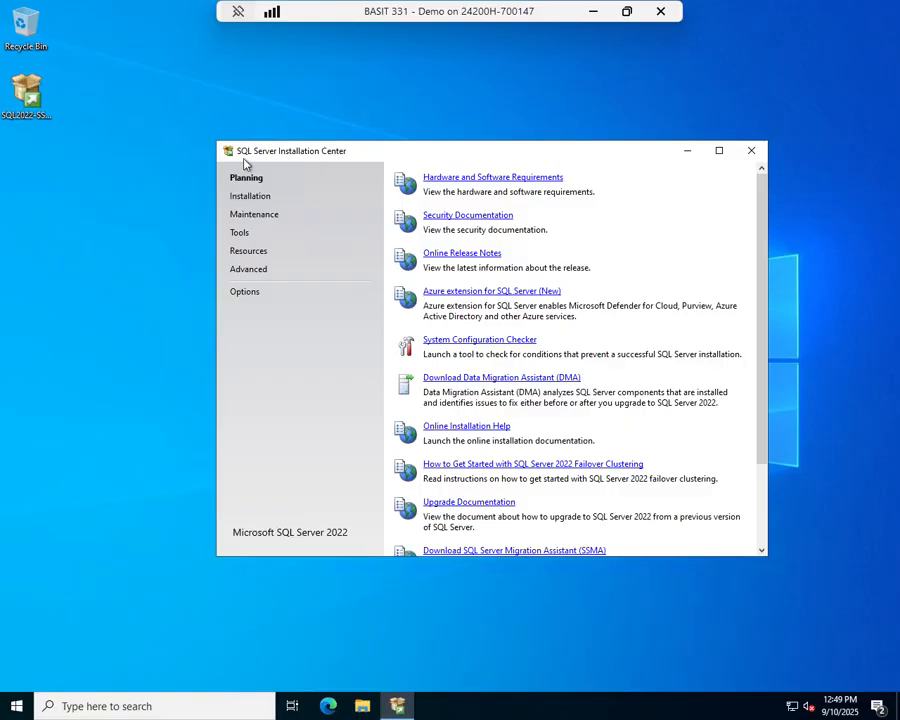
- Start a new SQL Server standalone installation and choose the free Evaluation edition
left_click(262, 198)
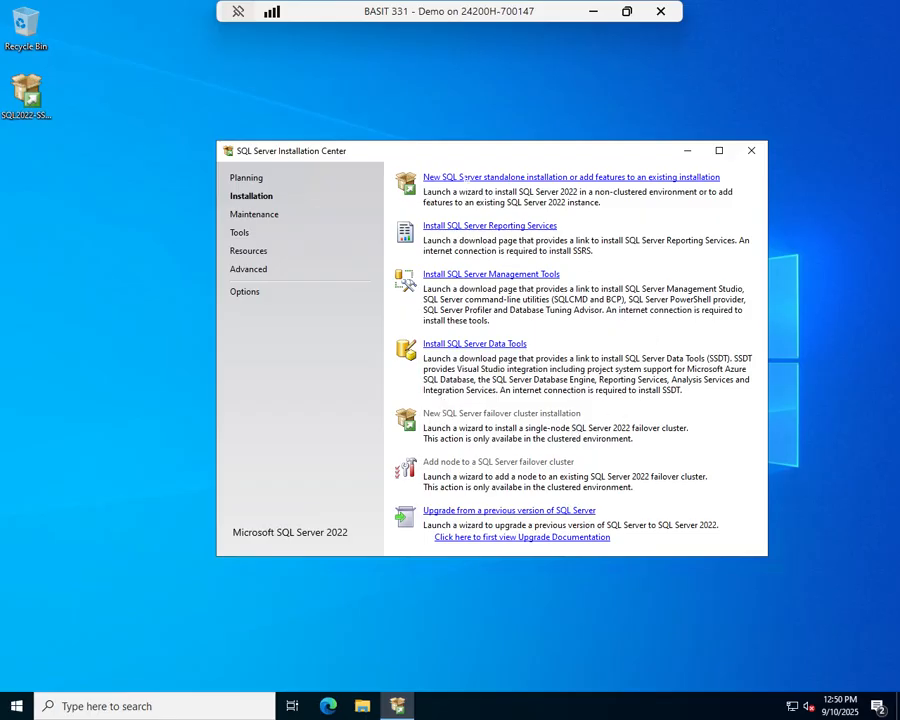
left_click(463, 177)
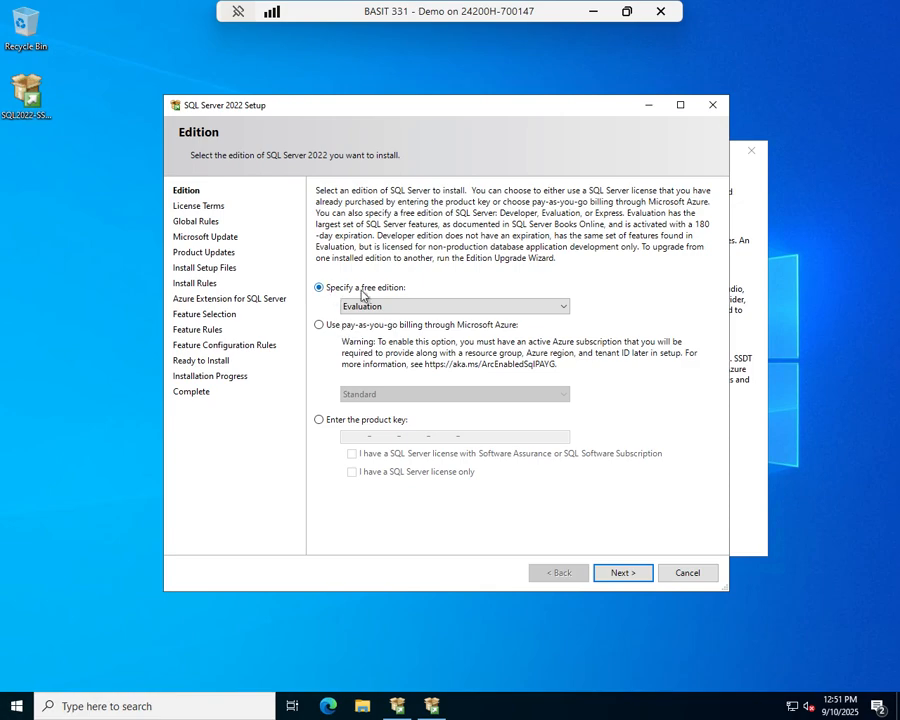
left_click(566, 309)
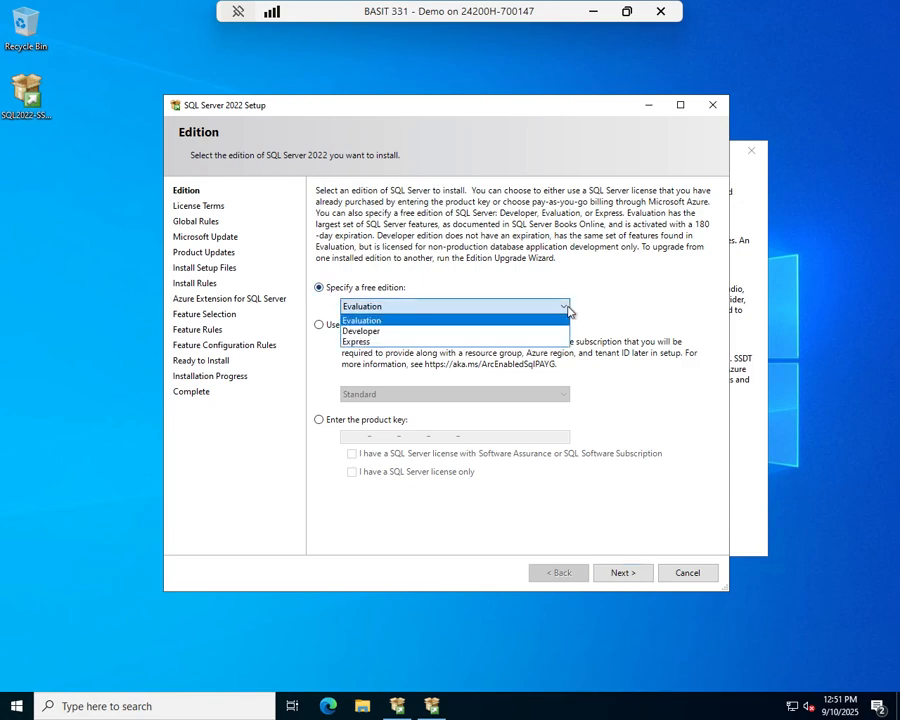
left_click(368, 321)
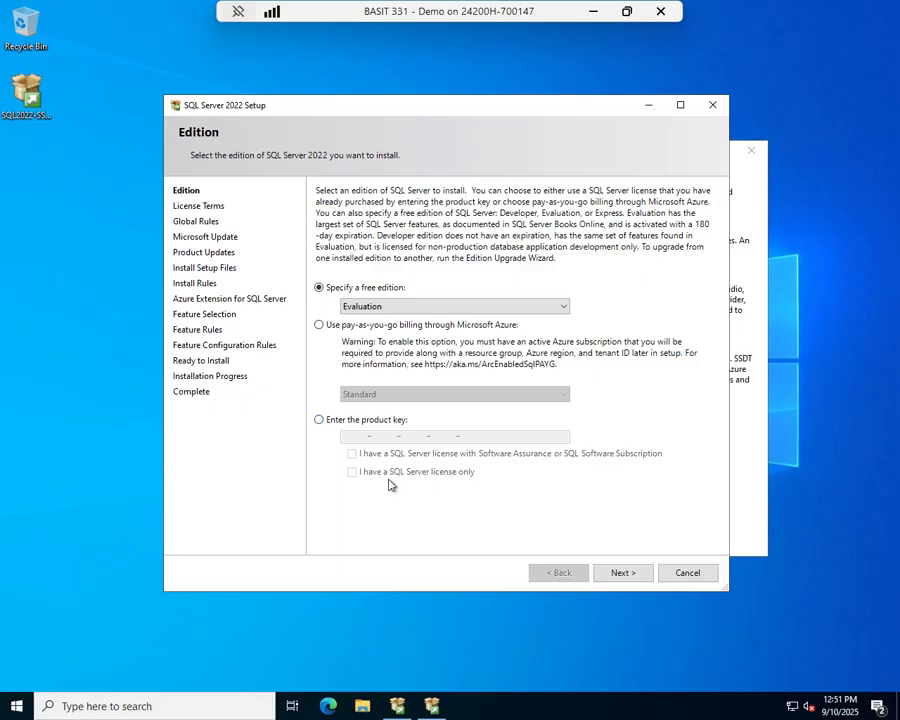
left_click(624, 573)
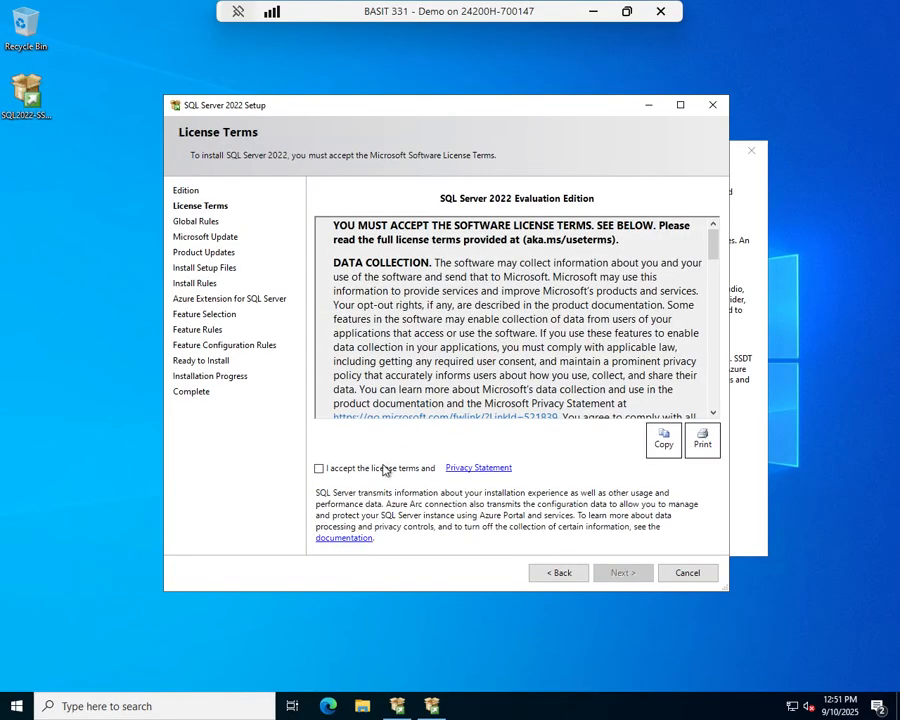
- Accept the license terms and continue without using Microsoft Update to check for updates
left_click(382, 468)
left_click(605, 574)
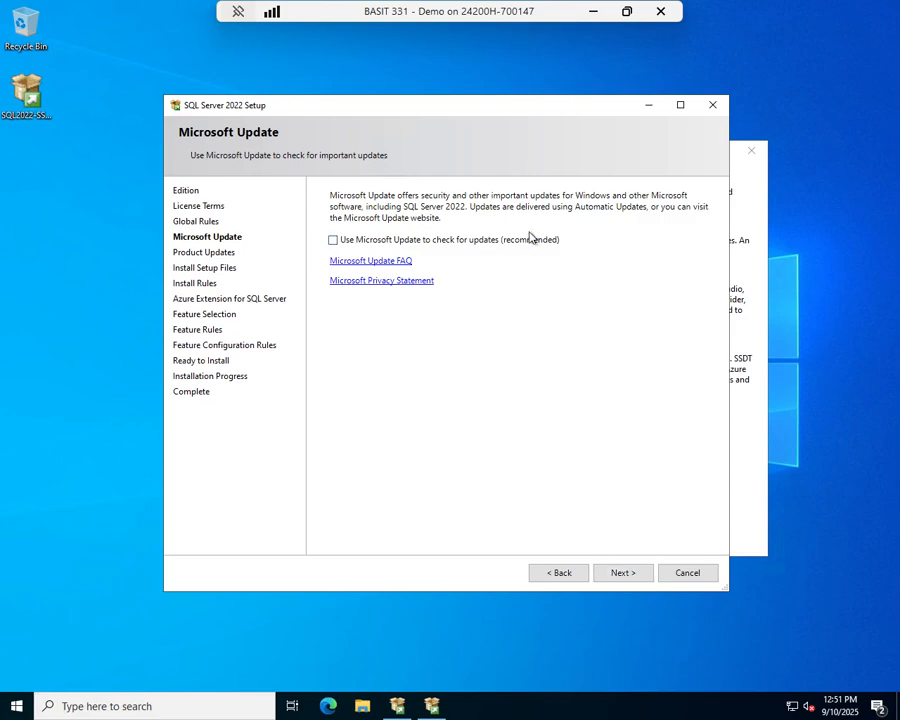
left_click(628, 575)
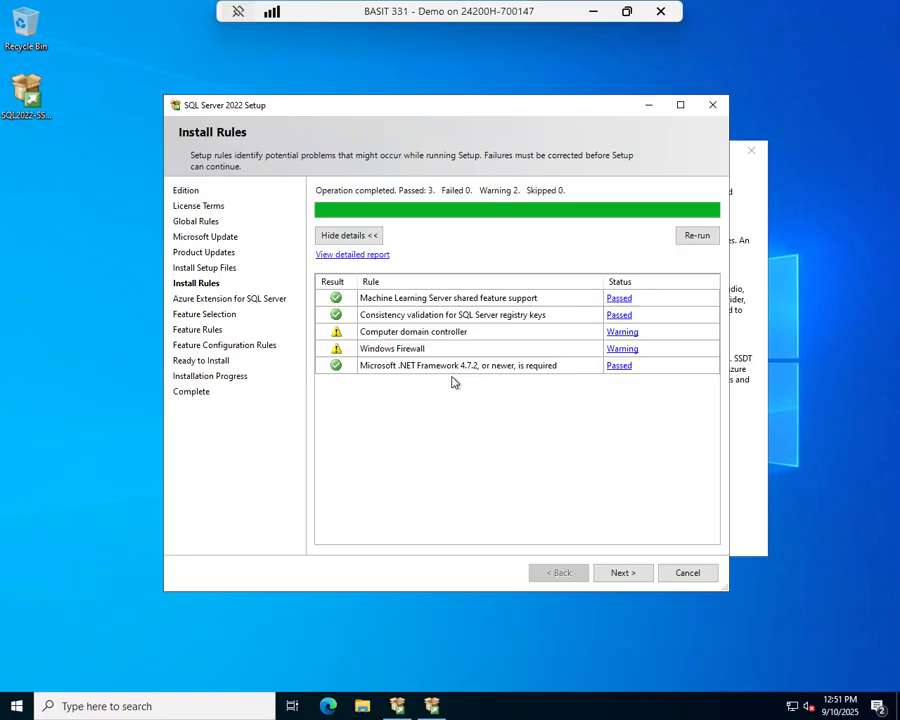
- Review the Windows Firewall rule's warning details and proceed past the install rules
left_click(628, 351)
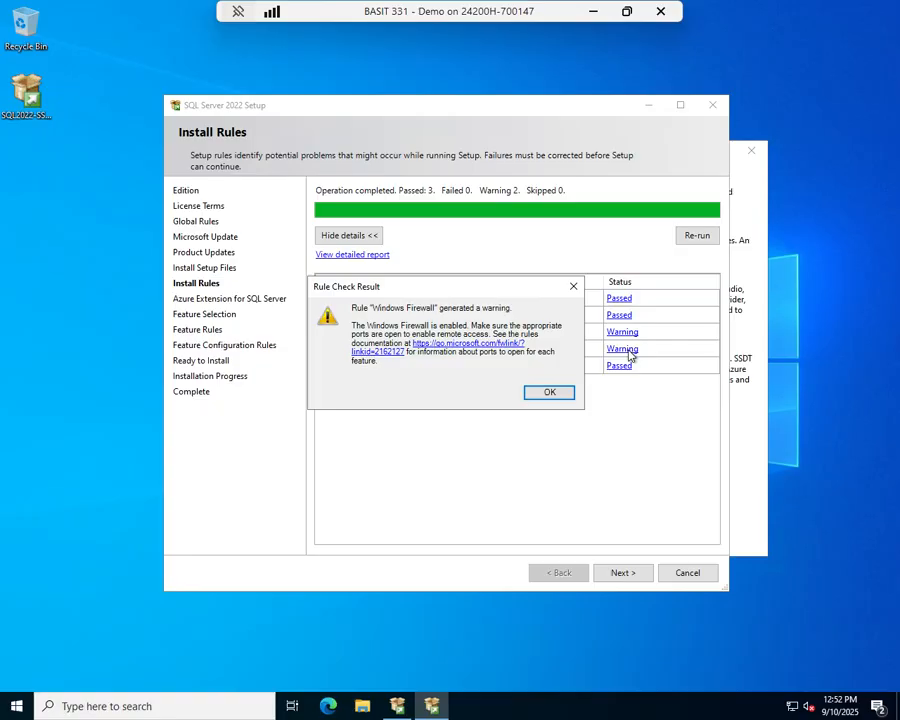
left_click(549, 392)
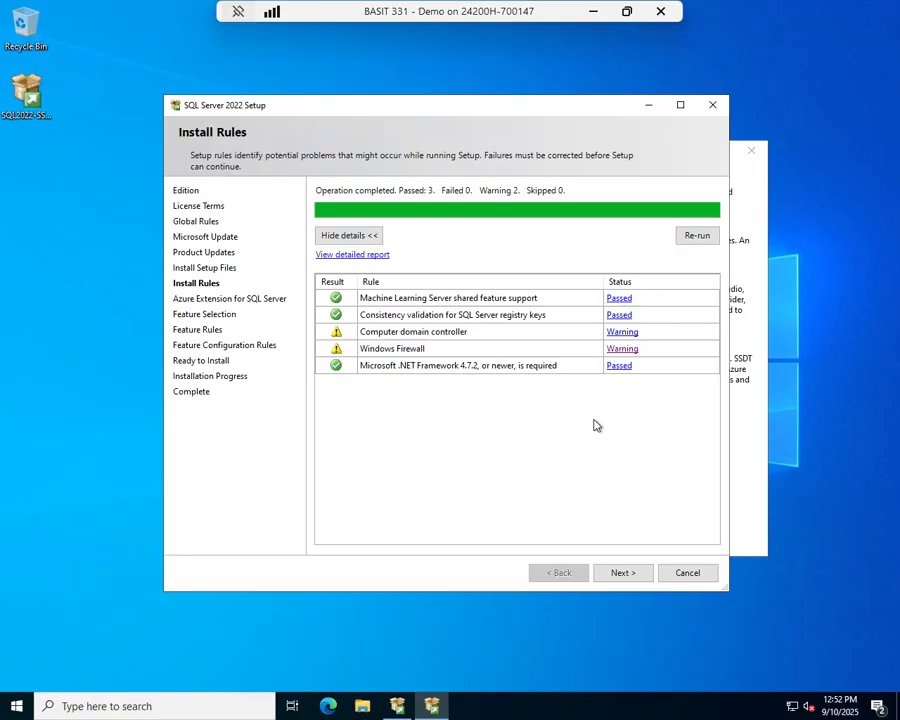
left_click(631, 574)
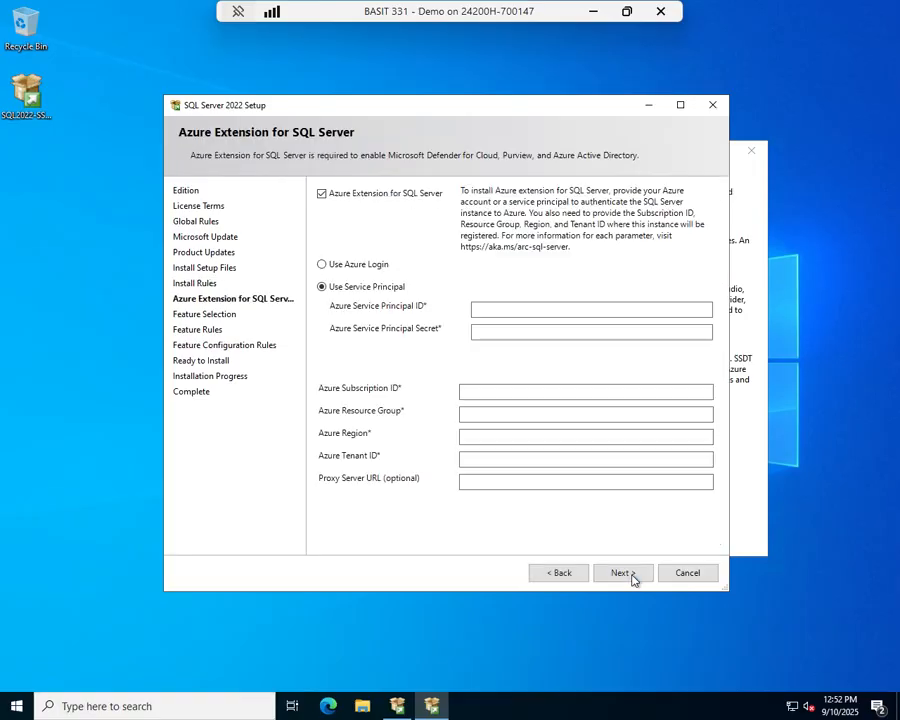
- Exclude the Azure Extension for SQL Server from the installation and continue to feature selection
left_click(321, 194)
left_click(321, 194)
left_click(321, 194)
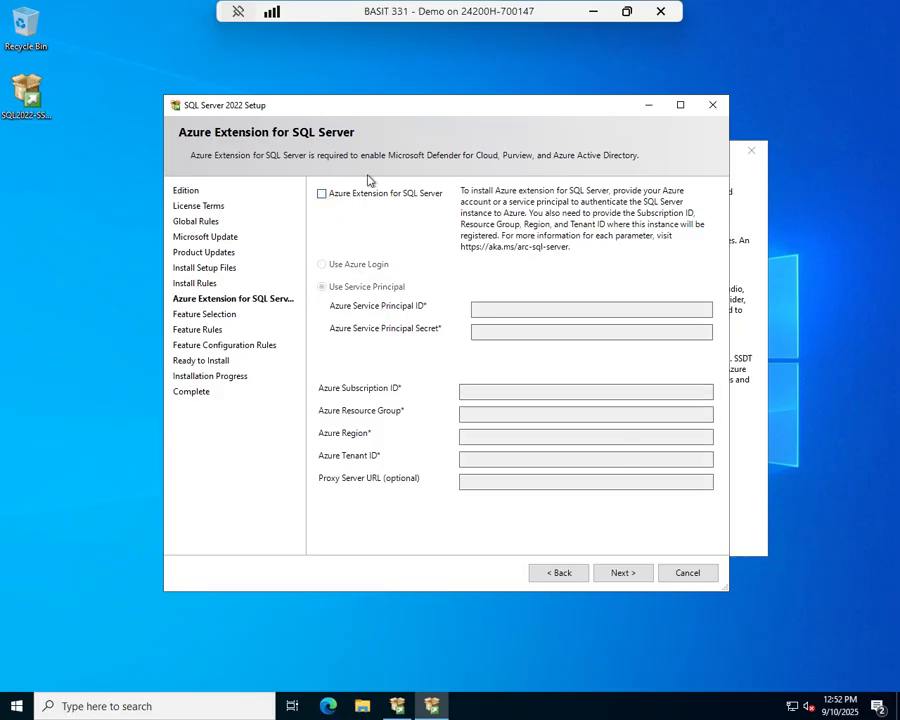
left_click(628, 578)
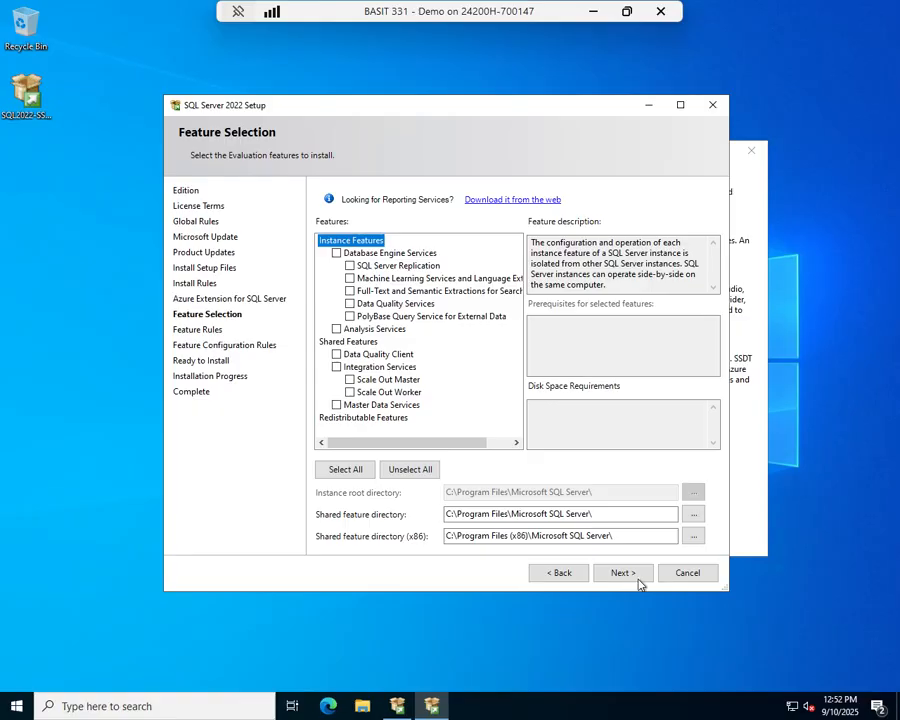
- Select Database Engine Services as the feature to install and keep the default instance with ID MSSQLSERVER
left_click(338, 254)
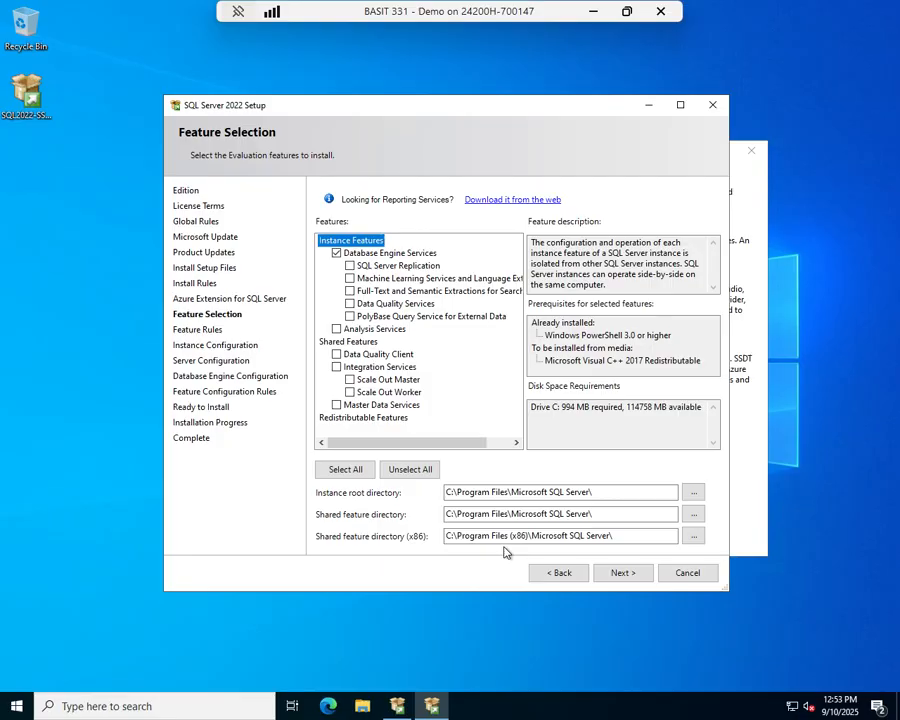
left_click(636, 578)
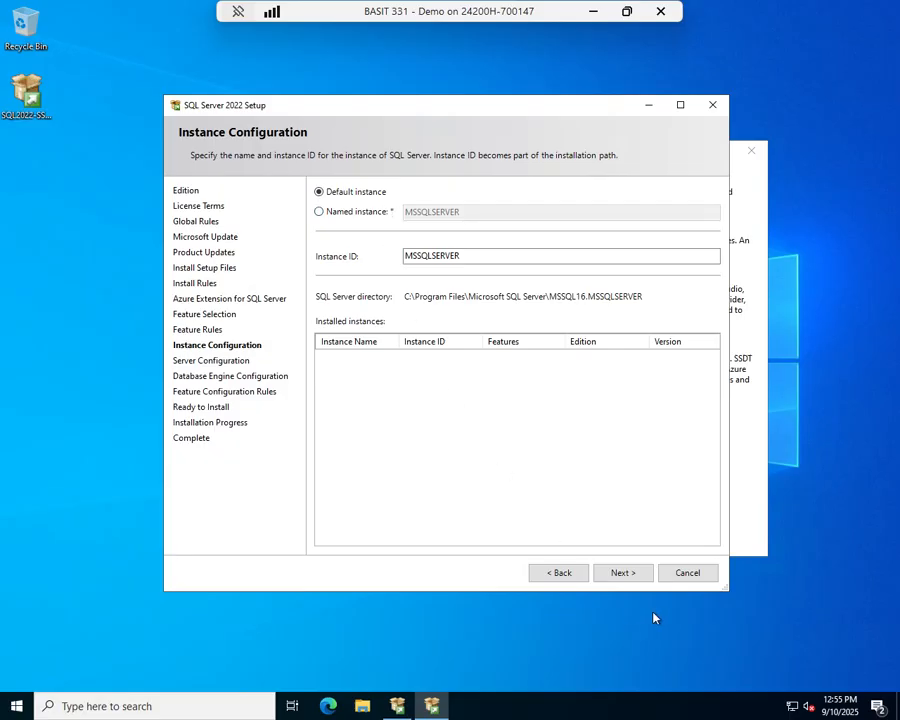
left_click(627, 576)
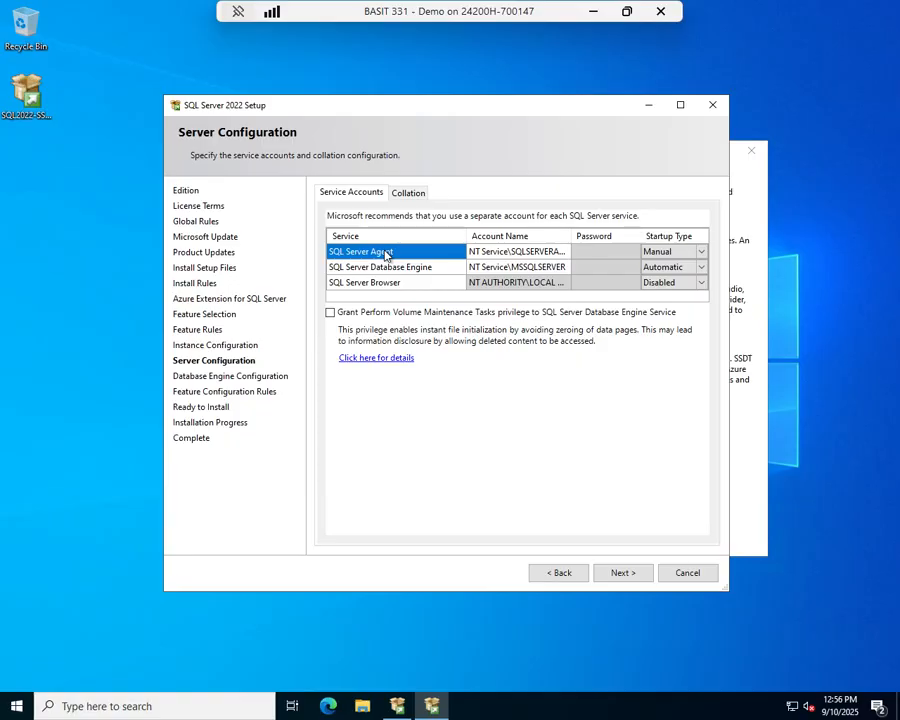
- Keep the default service accounts and startup types, and use Windows authentication mode for the Database Engine
left_click(664, 284)
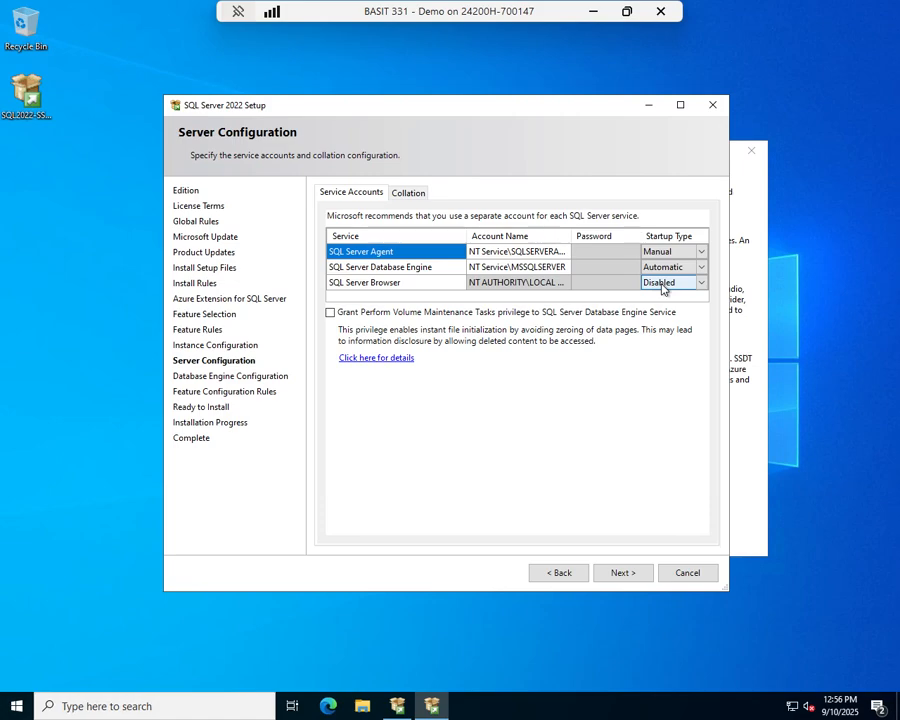
left_click(630, 576)
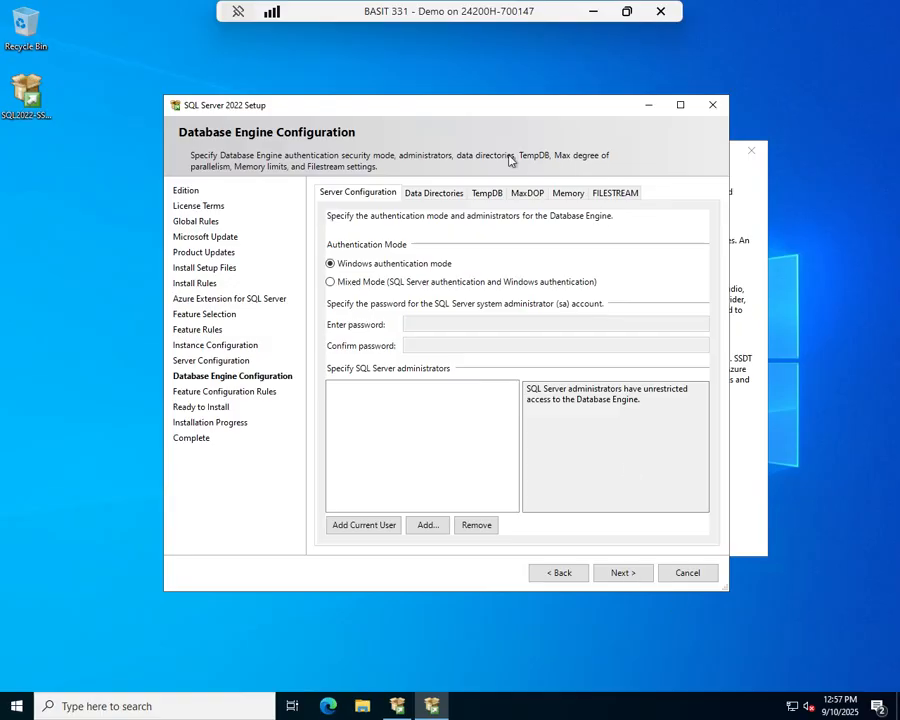
left_click(349, 285)
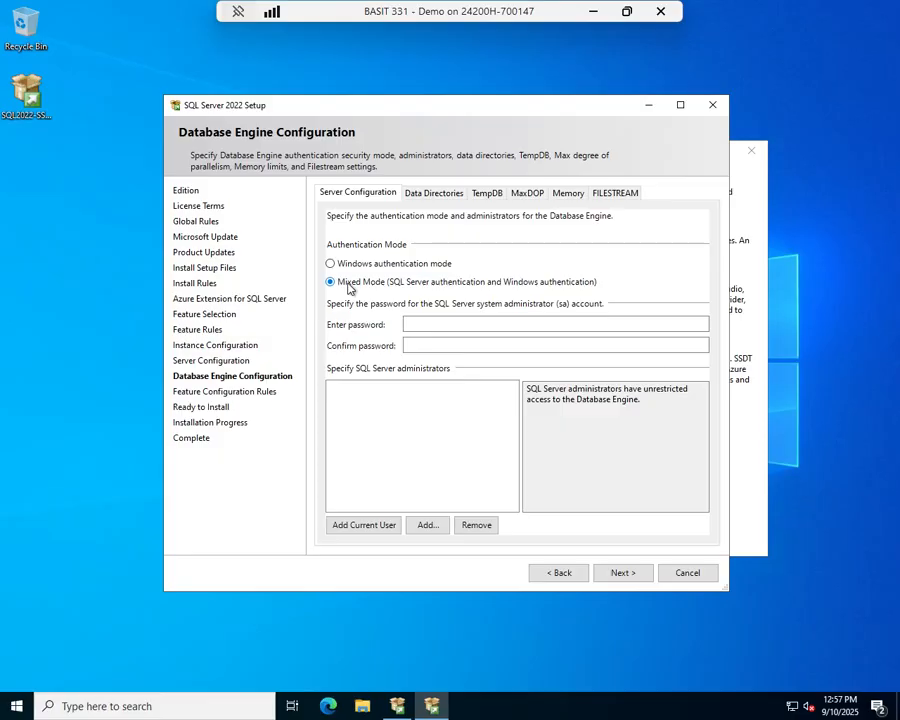
left_click(397, 268)
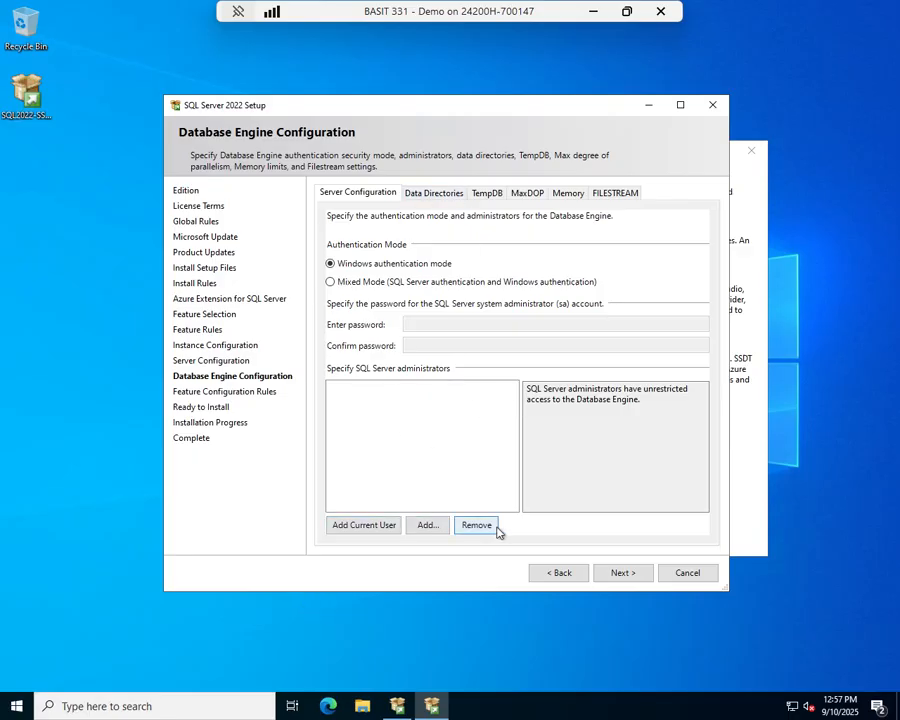
- Try to continue the Database Engine configuration with the current user removed from the SQL Server administrators
left_click(363, 525)
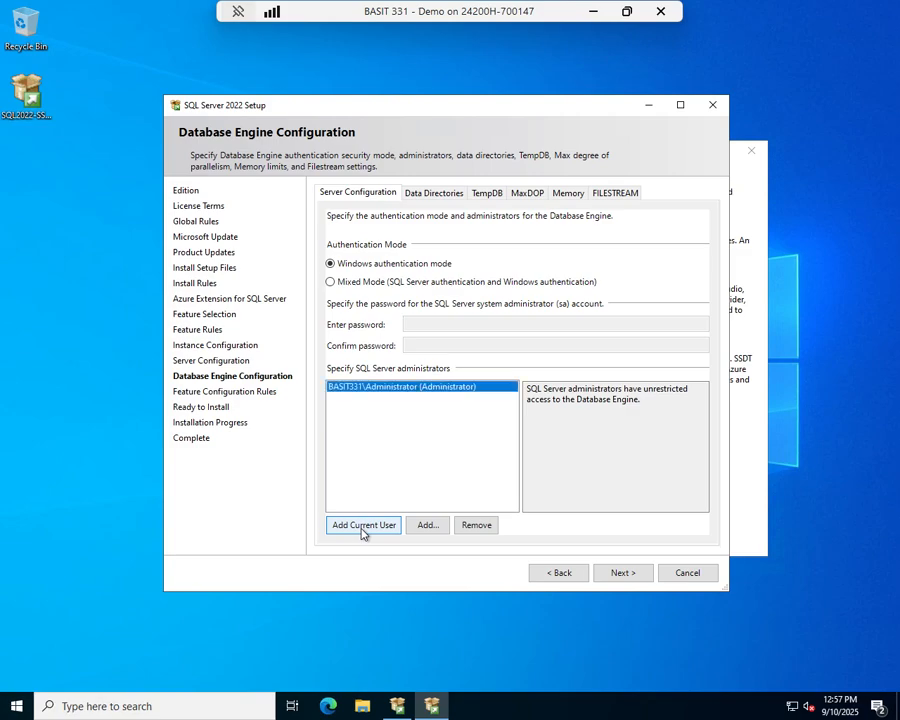
left_click(476, 524)
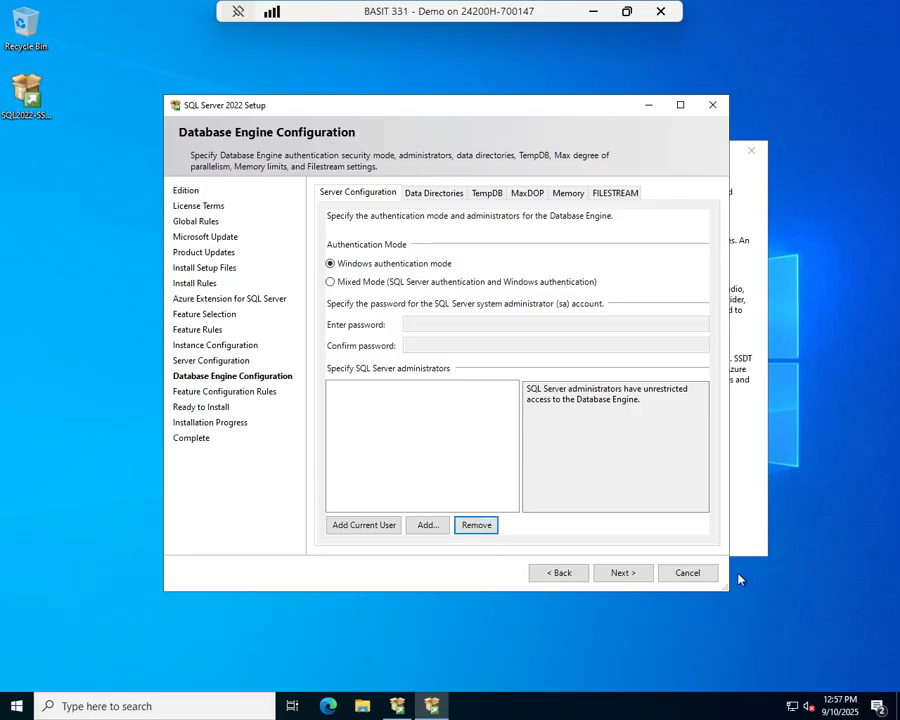
left_click(630, 576)
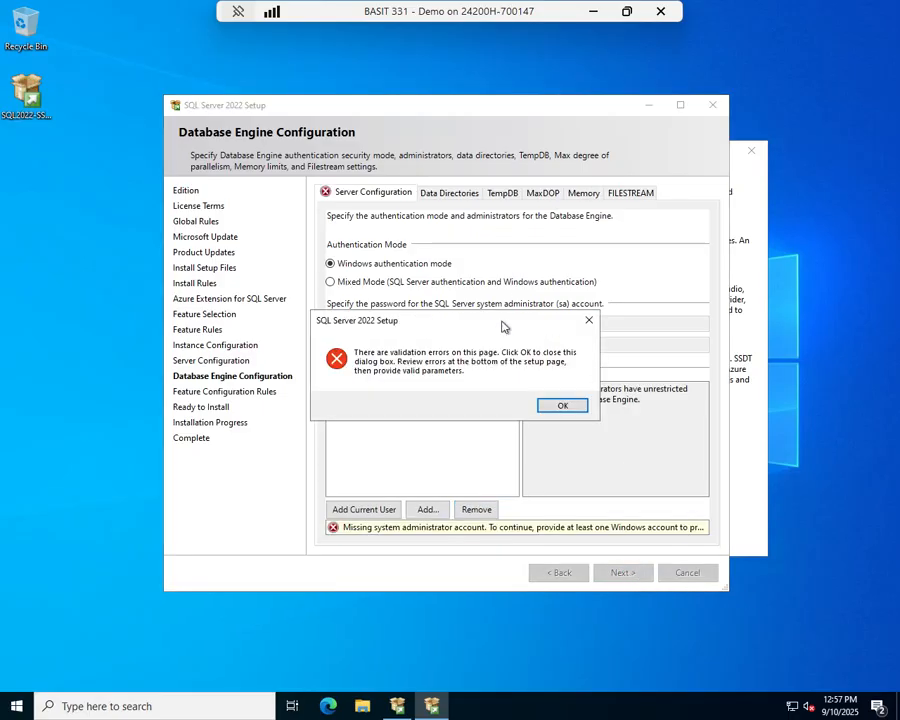
left_click(557, 406)
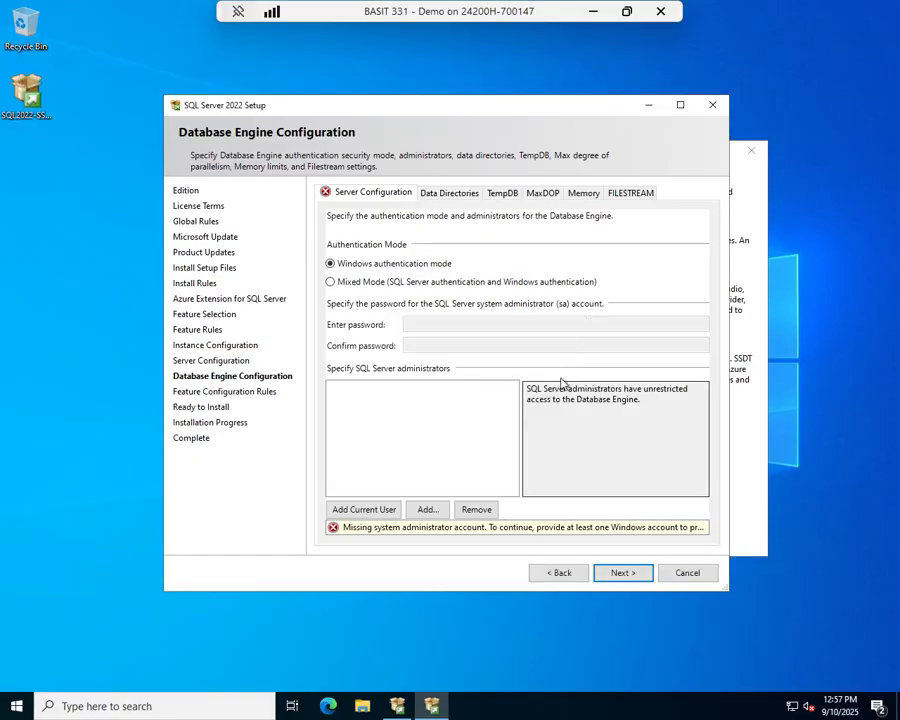
- Add the current user as a SQL Server administrator and review the default data directories and TempDB settings
left_click(380, 513)
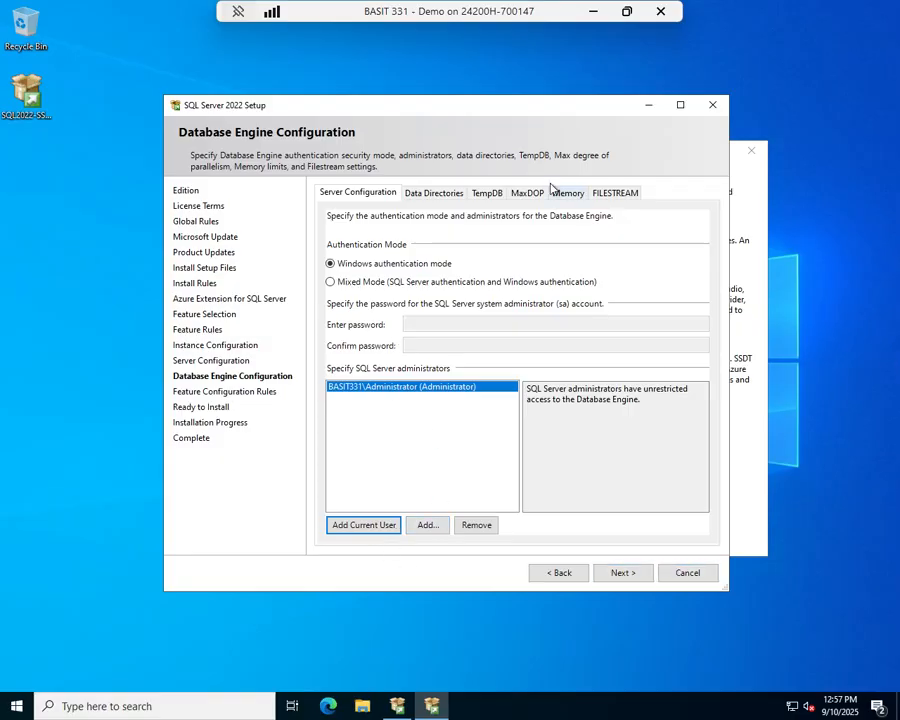
left_click(433, 194)
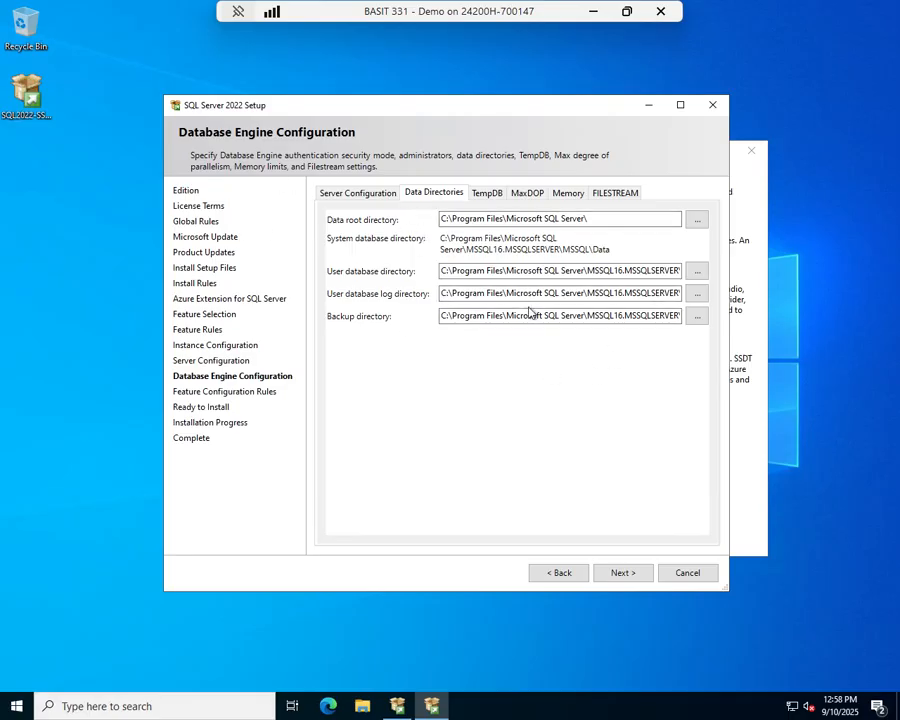
left_click(485, 197)
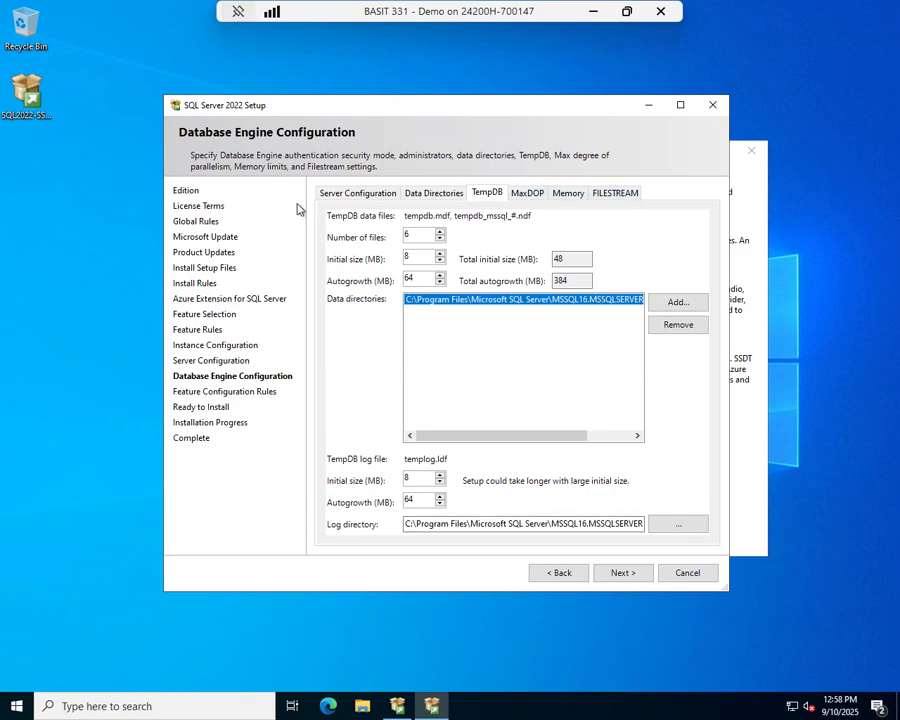
left_click(368, 194)
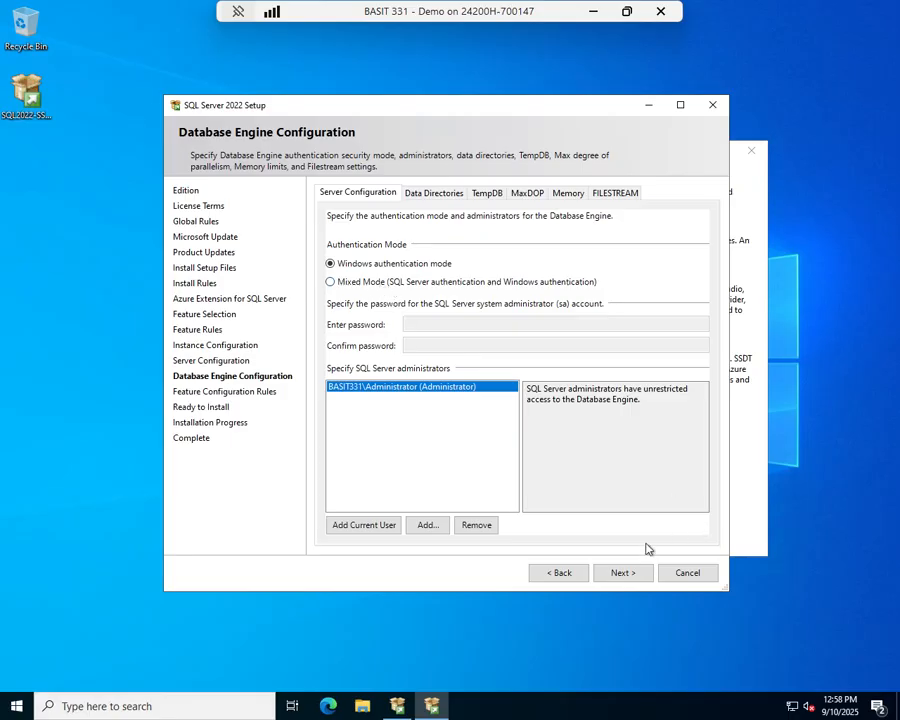
- Accept the Database Engine configuration and start the SQL Server 2022 installation
left_click(624, 573)
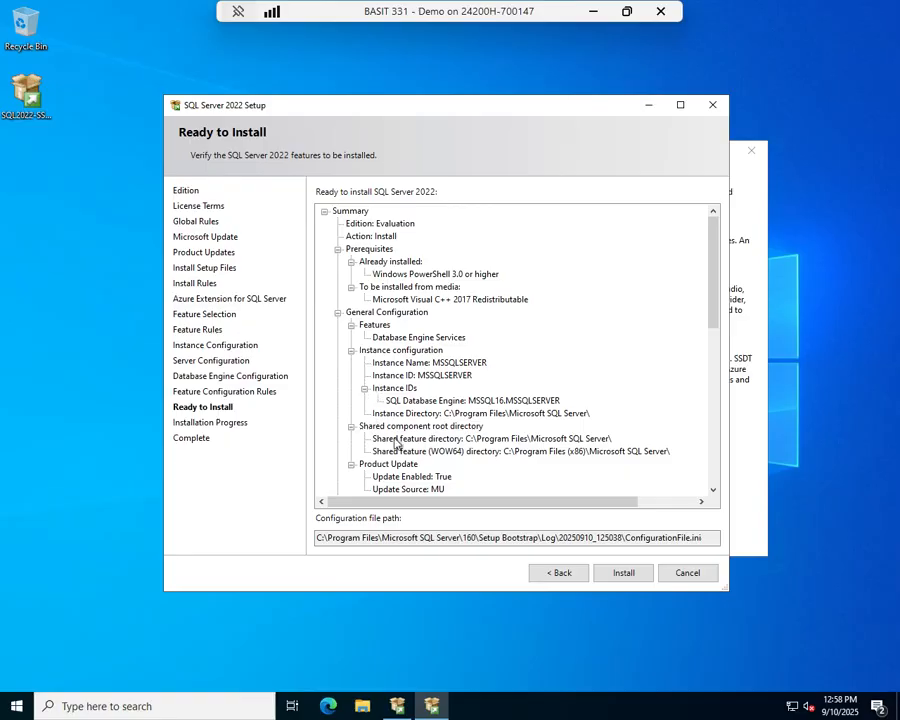
left_click(628, 581)
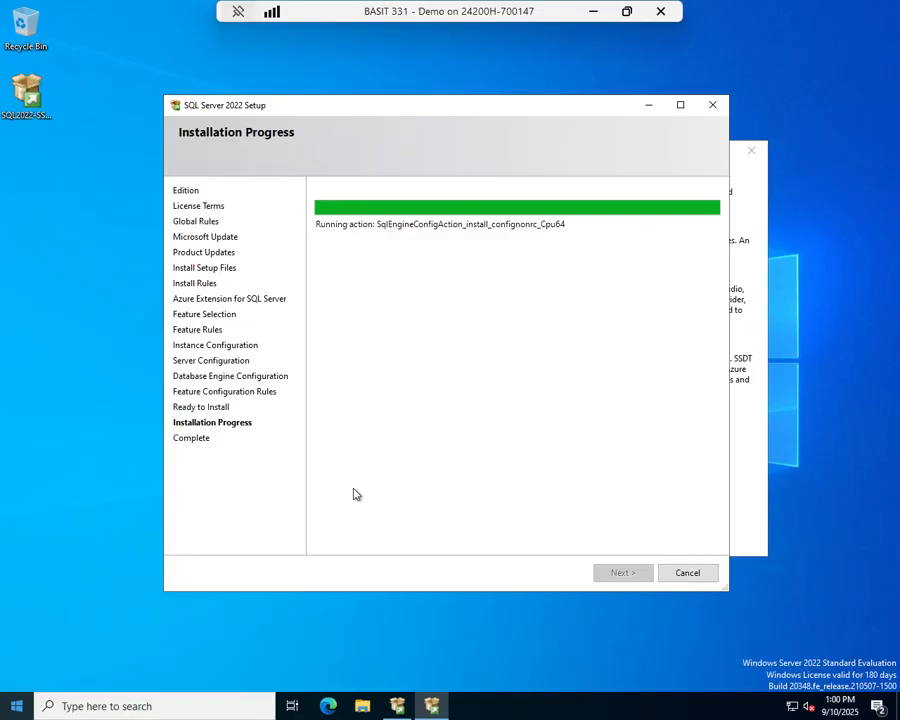
- Look at the newly installed SQL Server 2022 programs, view SQL Server Configuration Manager, and close it
left_click(18, 707)
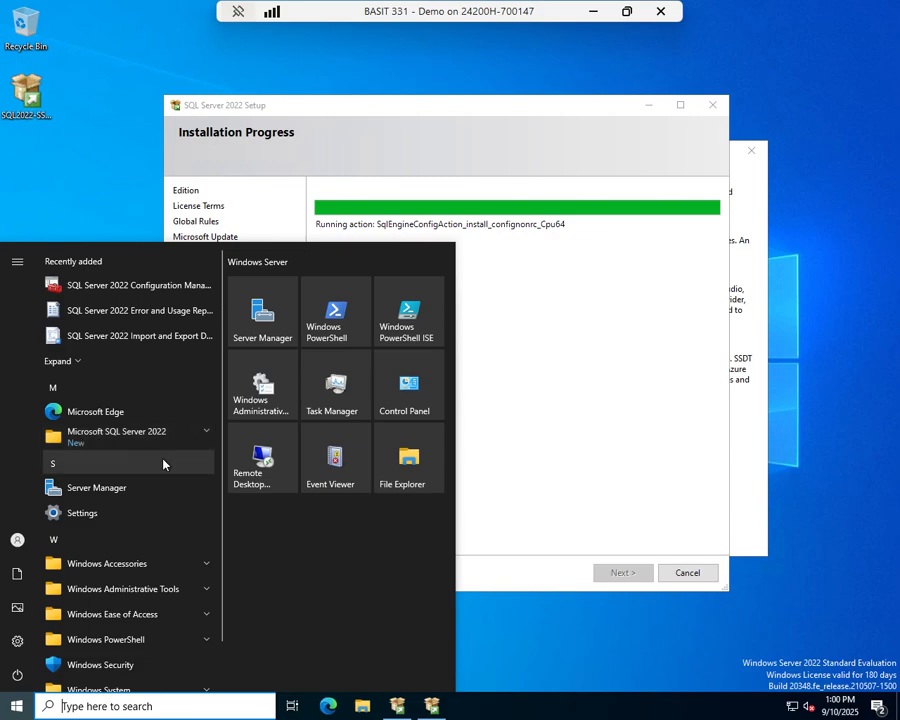
left_click(206, 433)
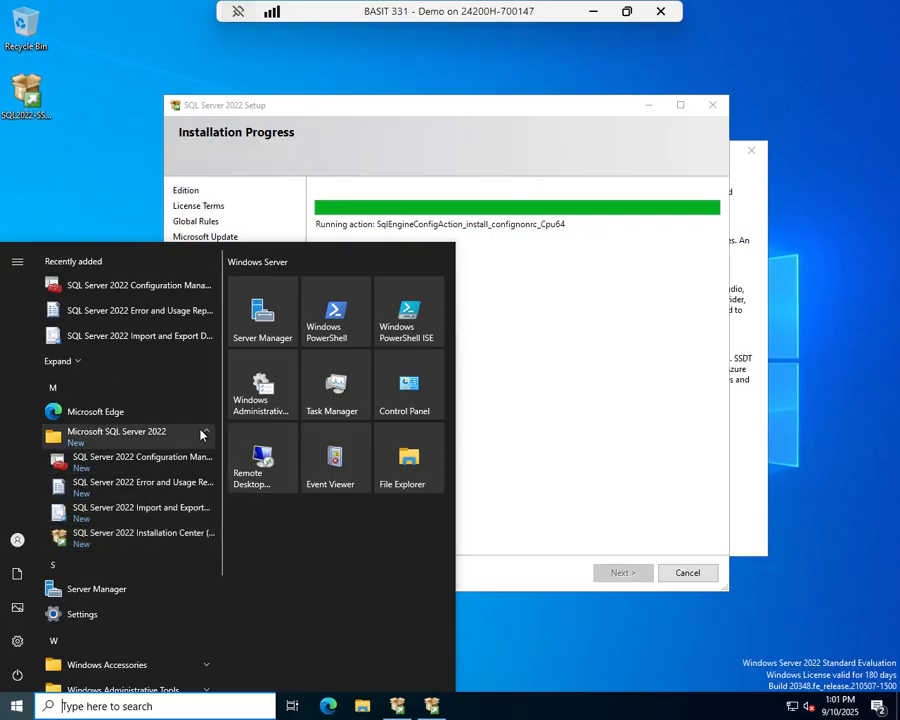
left_click(172, 460)
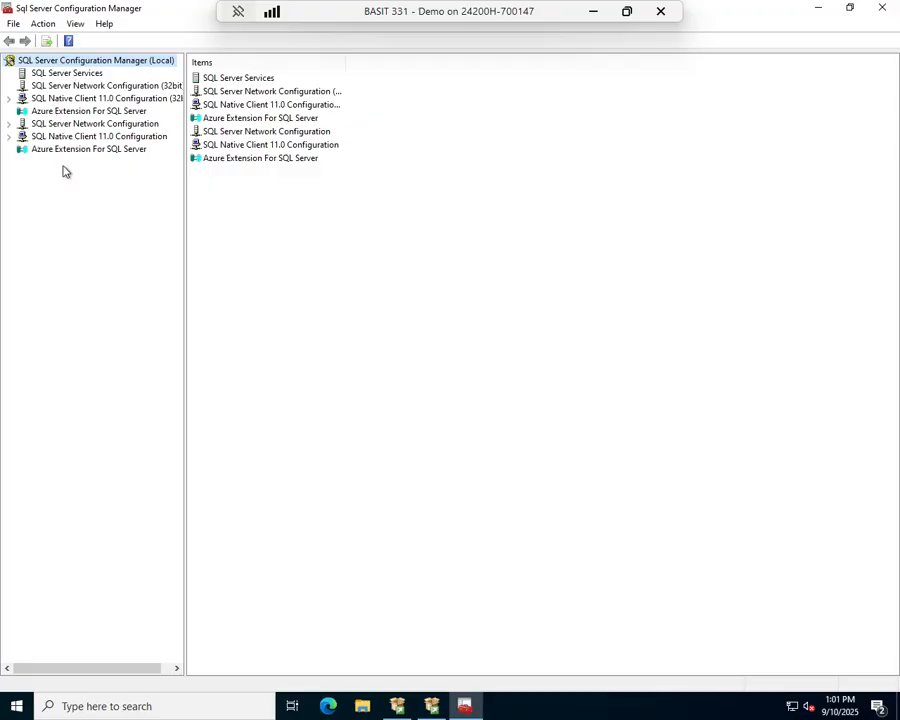
left_click(883, 12)
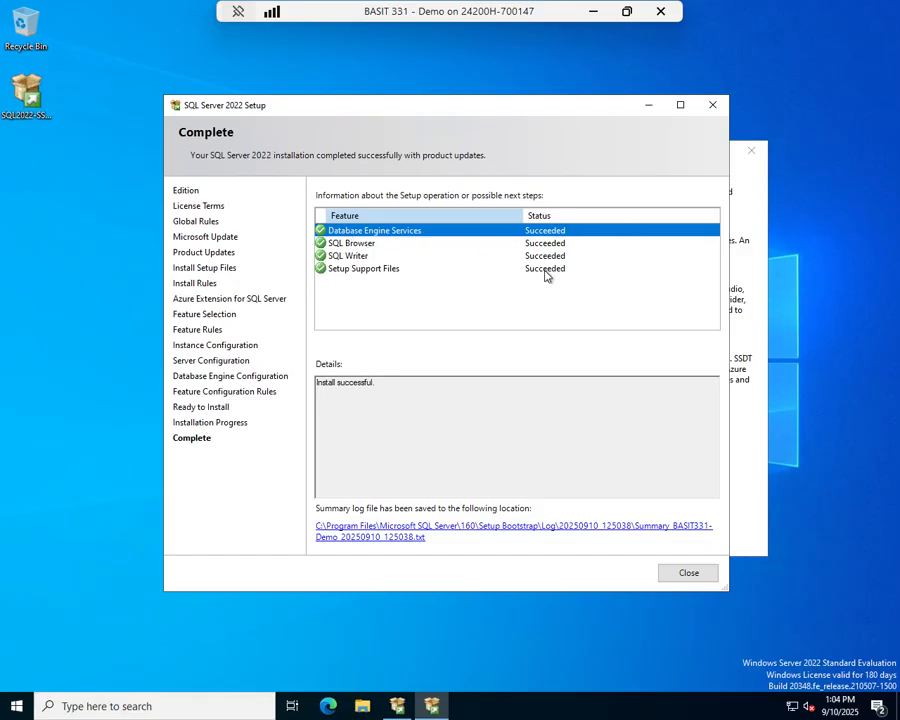
- Close the completed SQL Server 2022 setup wizard and return to the Installation Center
left_click(689, 573)
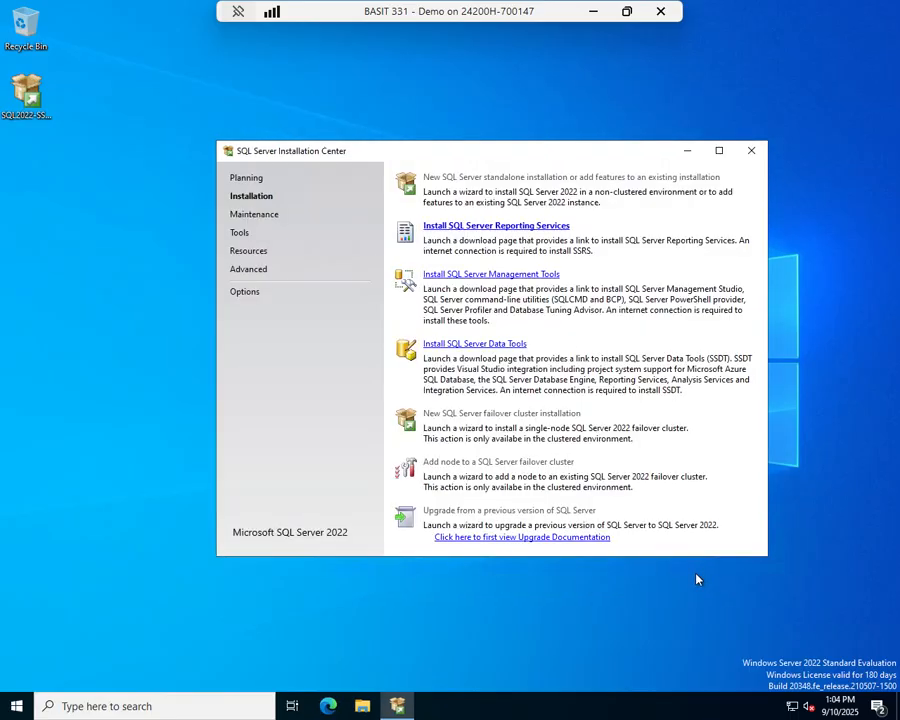